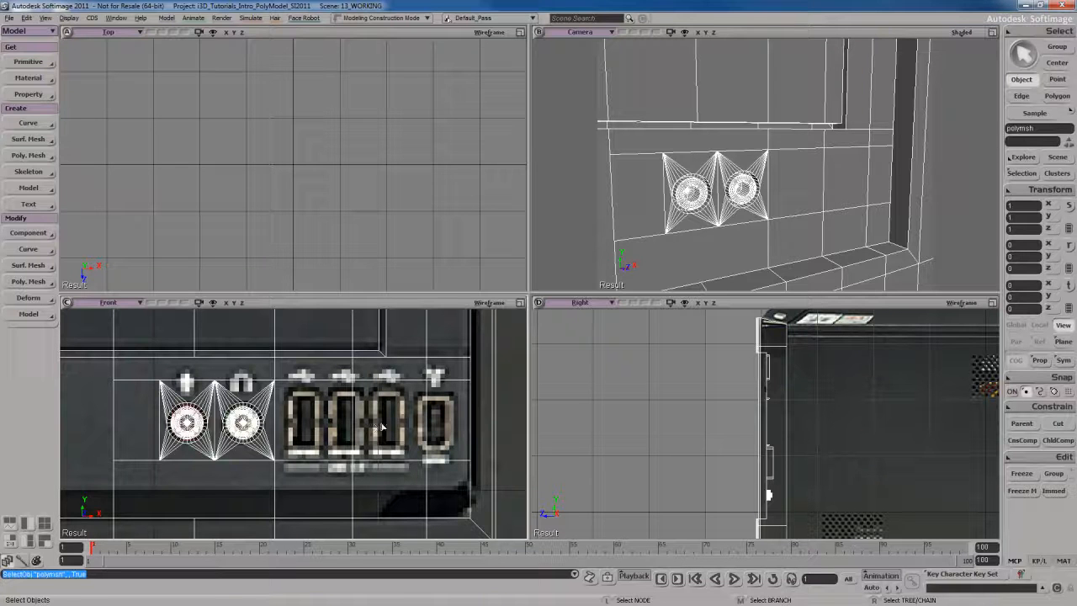
Dissolve the three vertical edge segments running through the USB port area and clean their adjacent vertices.
key(s)
right_drag(831, 179, 803, 205)
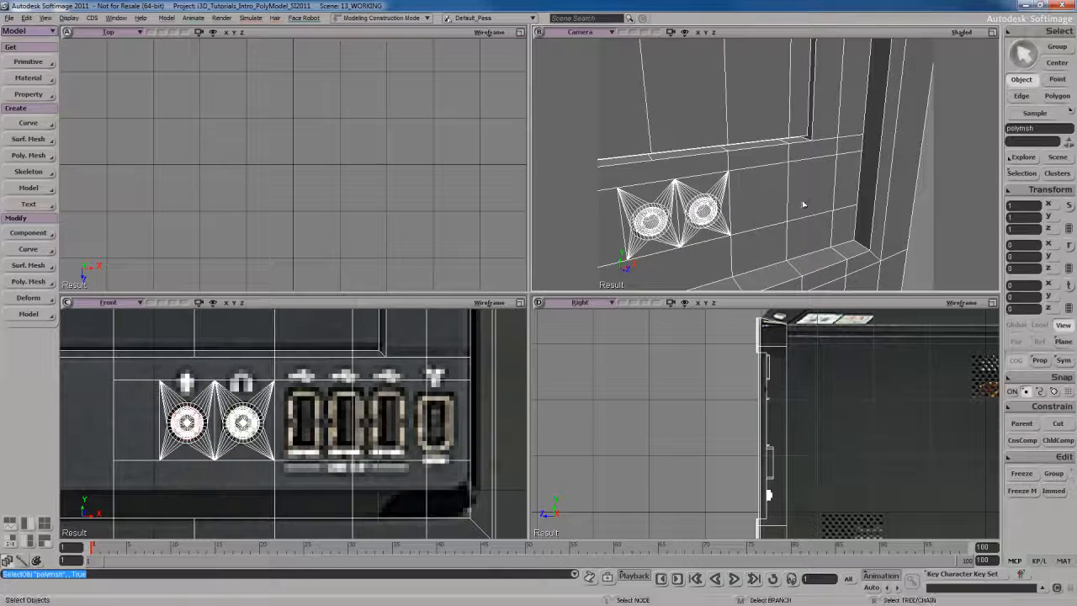
key(e)
click(353, 372)
shift+click(353, 427)
shift+drag(336, 492, 378, 495)
shift+click(378, 496)
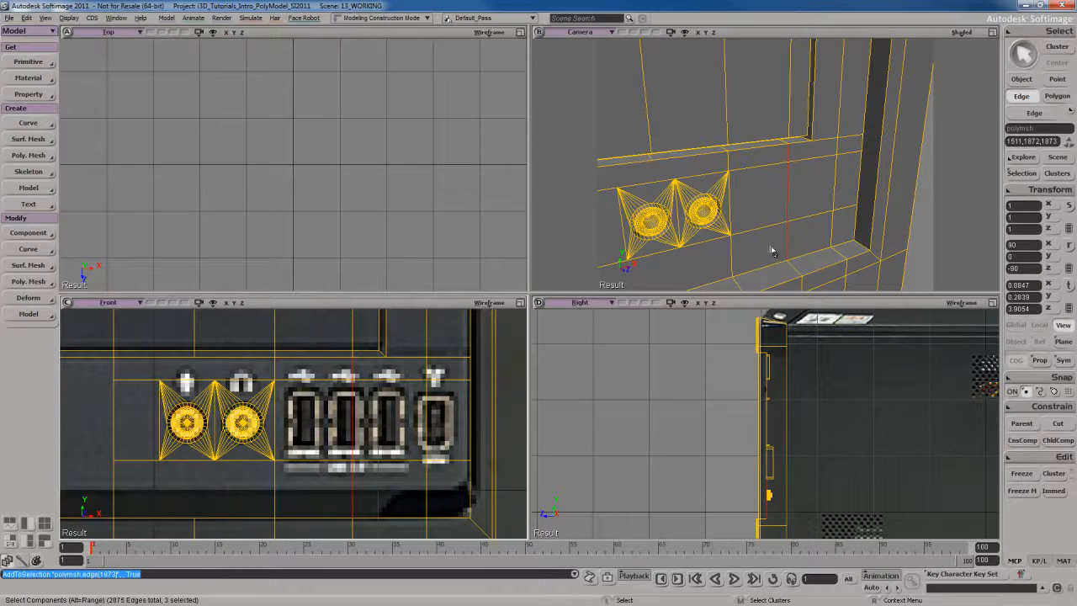
key(s)
right_drag(807, 192, 781, 188)
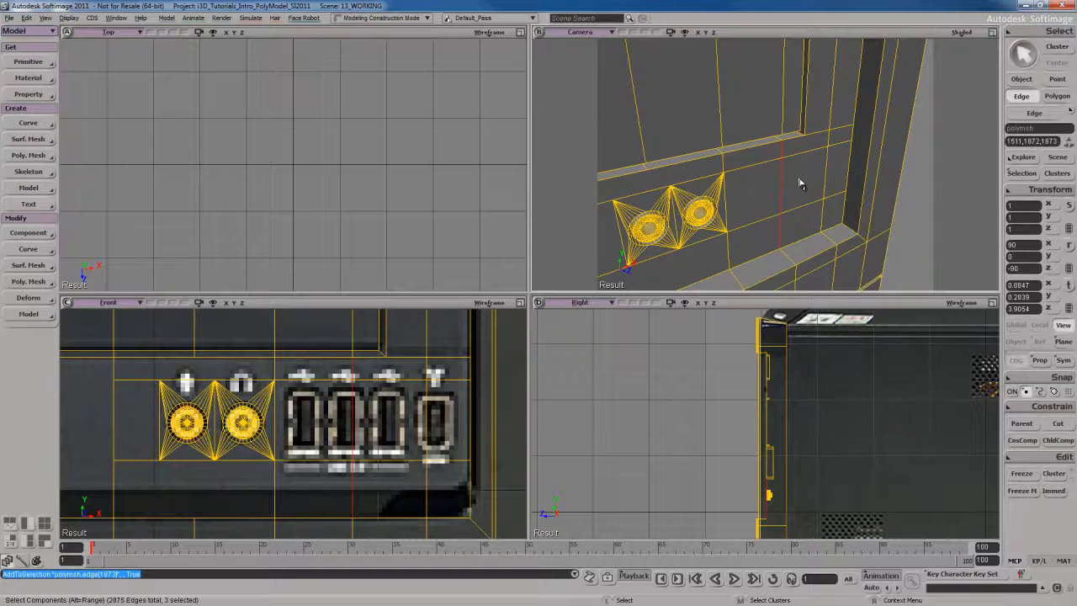
right_click(796, 179)
click(774, 171)
key(ctrl+BackSpace)
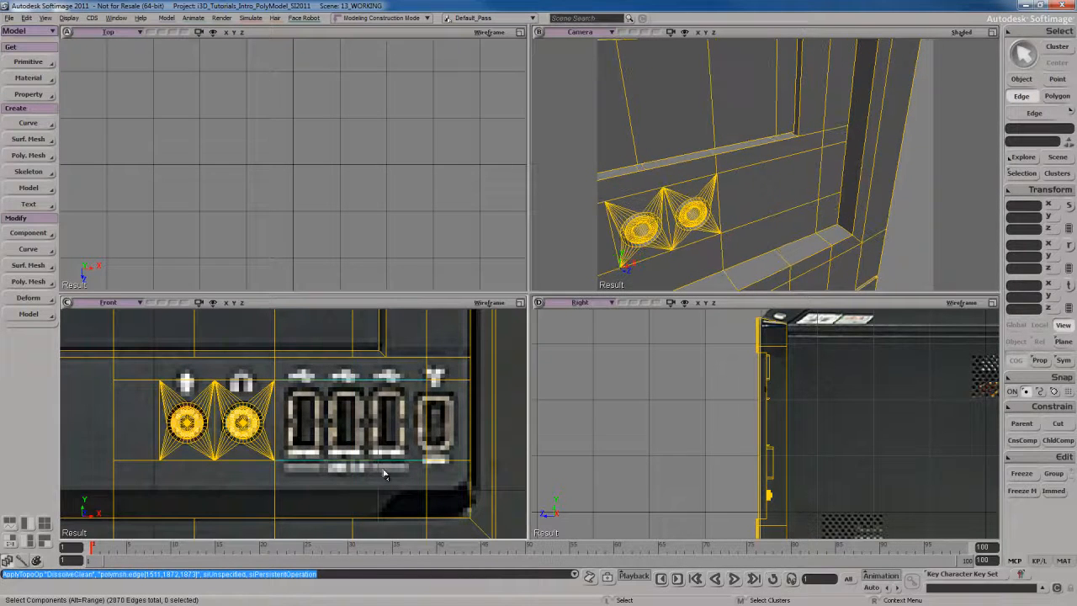
Subdivide the port strip's upper and lower edges with 2 subdivisions and move the connecting edge between the third USB port and the 1394 port.
drag(383, 474, 384, 474)
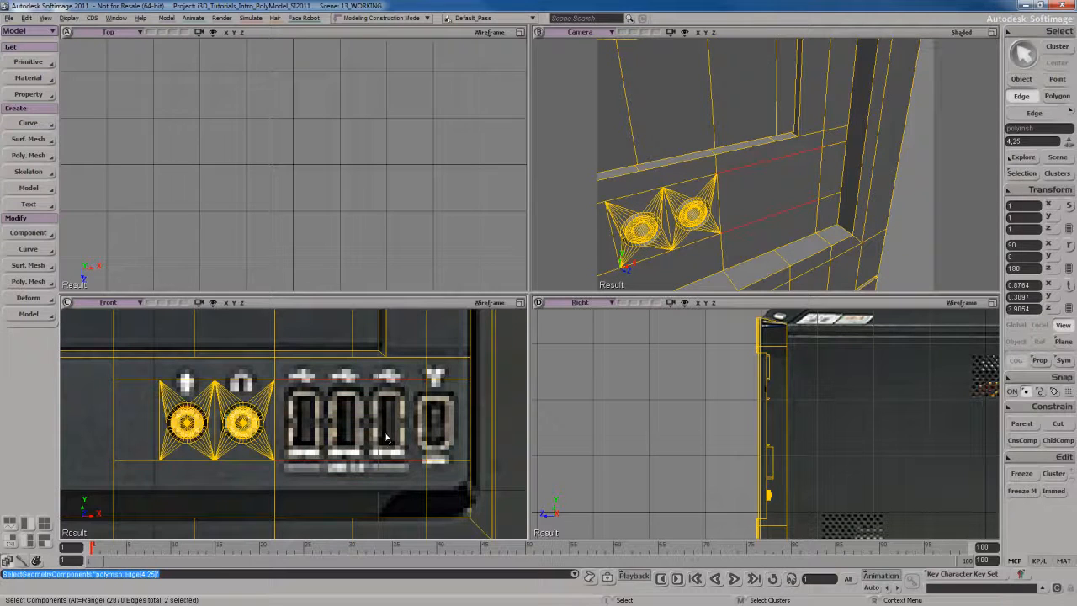
right_click(397, 393)
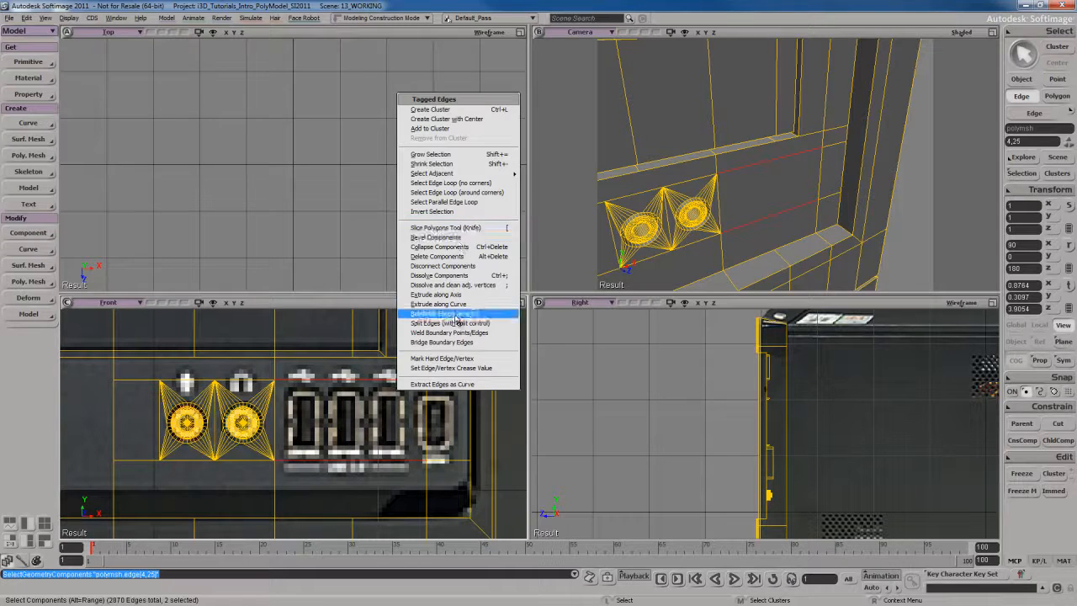
click(454, 314)
key(v)
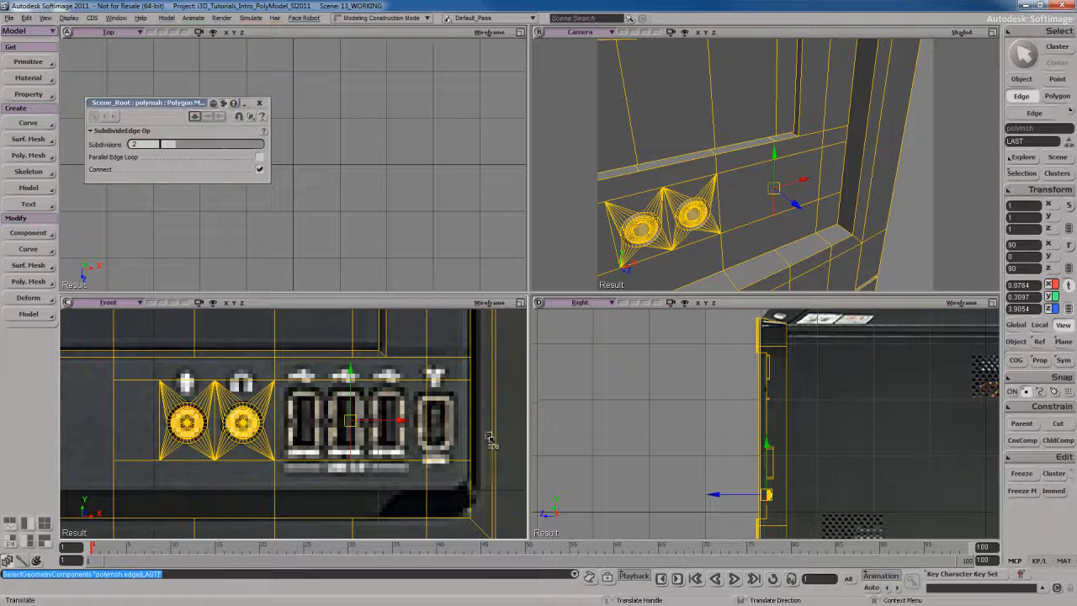
drag(400, 427, 461, 427)
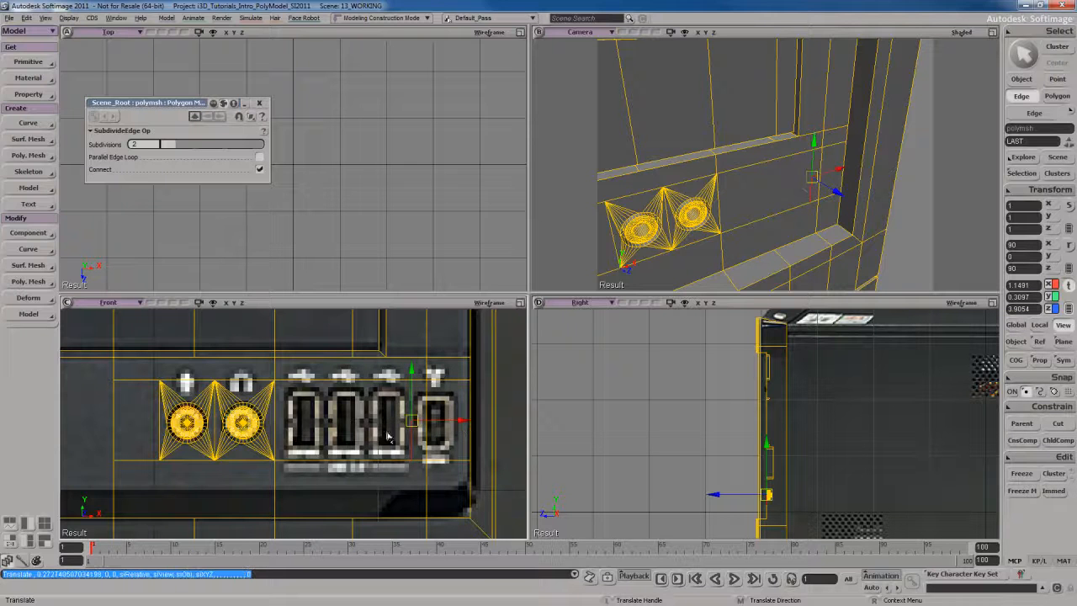
Subdivide the upper and lower edges around the three USB ports with 3 connected subdivisions.
key(space)
drag(368, 487, 369, 486)
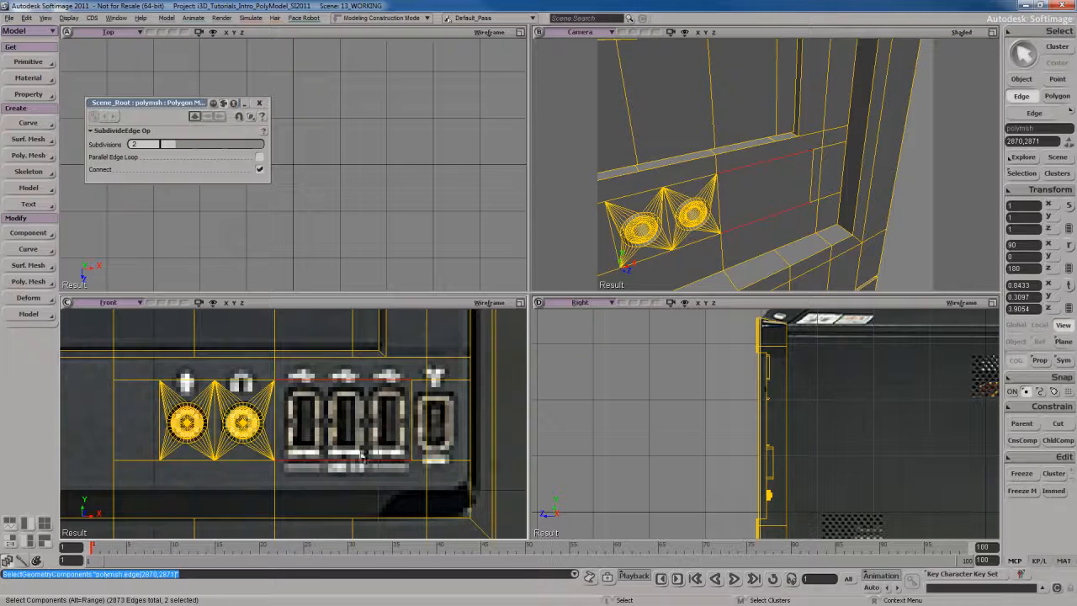
right_click(374, 420)
click(426, 345)
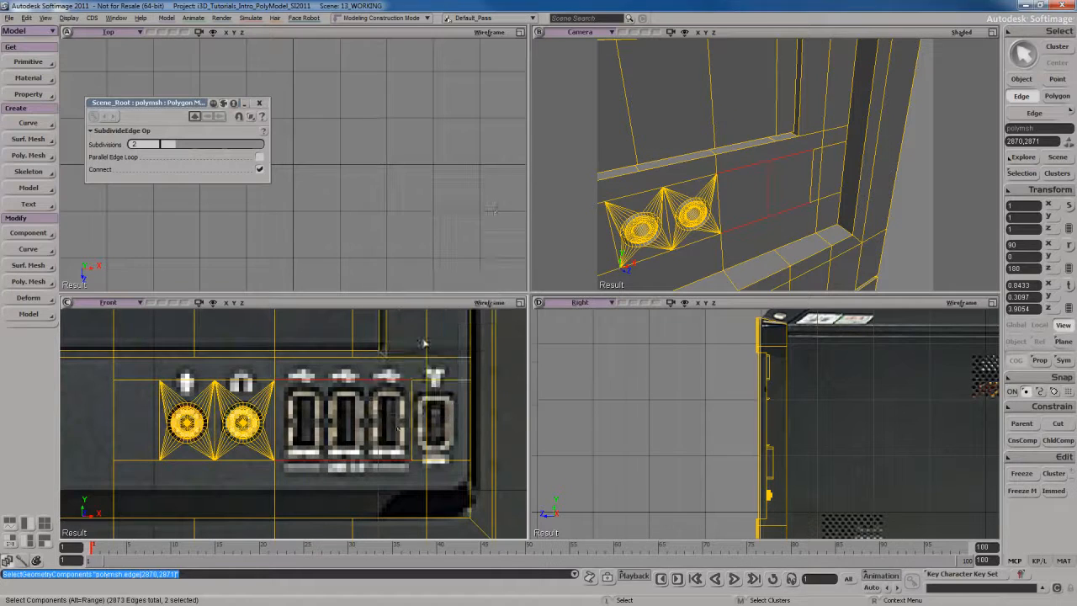
drag(182, 104, 302, 158)
drag(297, 202, 312, 202)
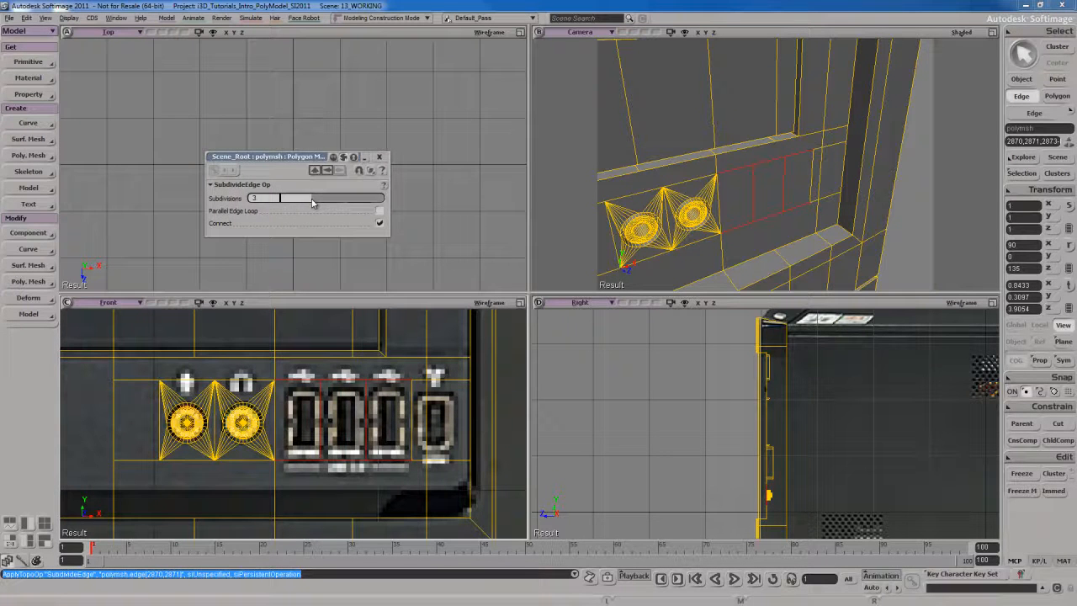
click(379, 160)
Inset the polygon over the middle USB port by 0.021.
key(s)
right_drag(773, 211, 749, 194)
scroll(755, 211, up, 3)
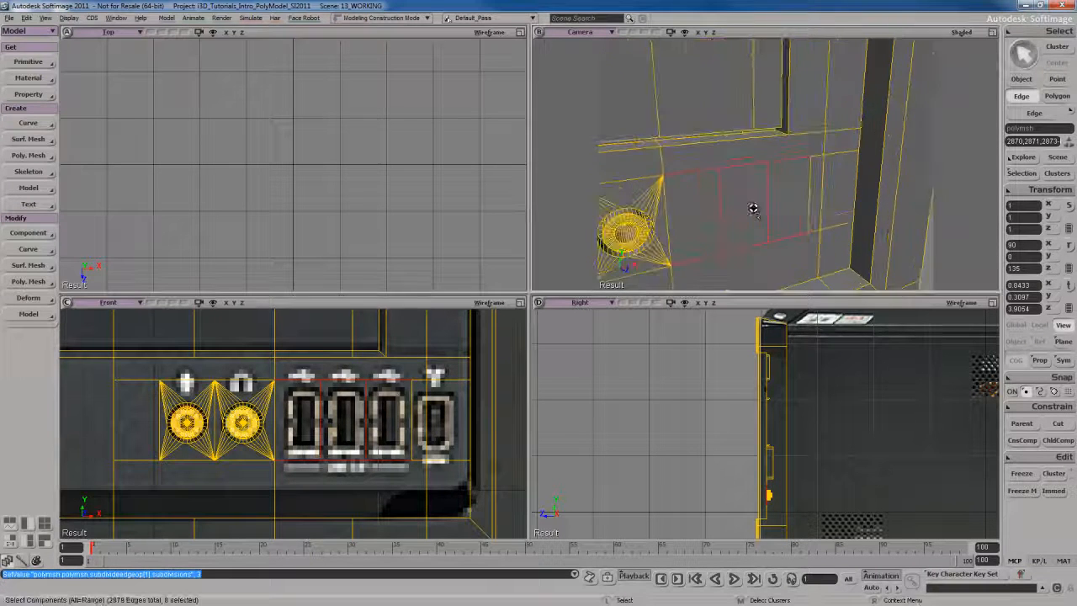
key(s)
drag(754, 211, 769, 197)
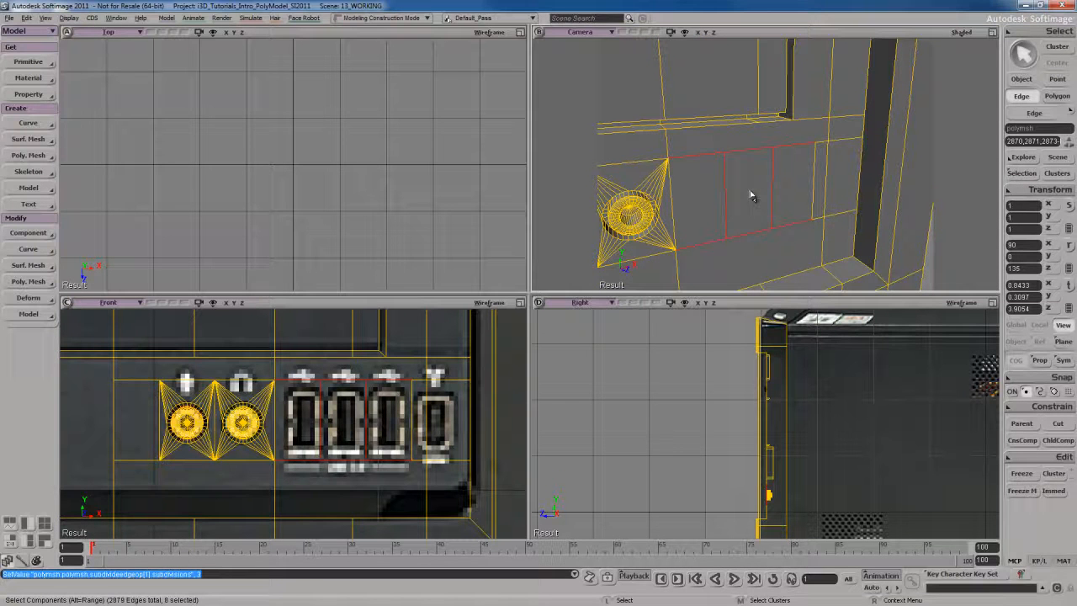
key(u)
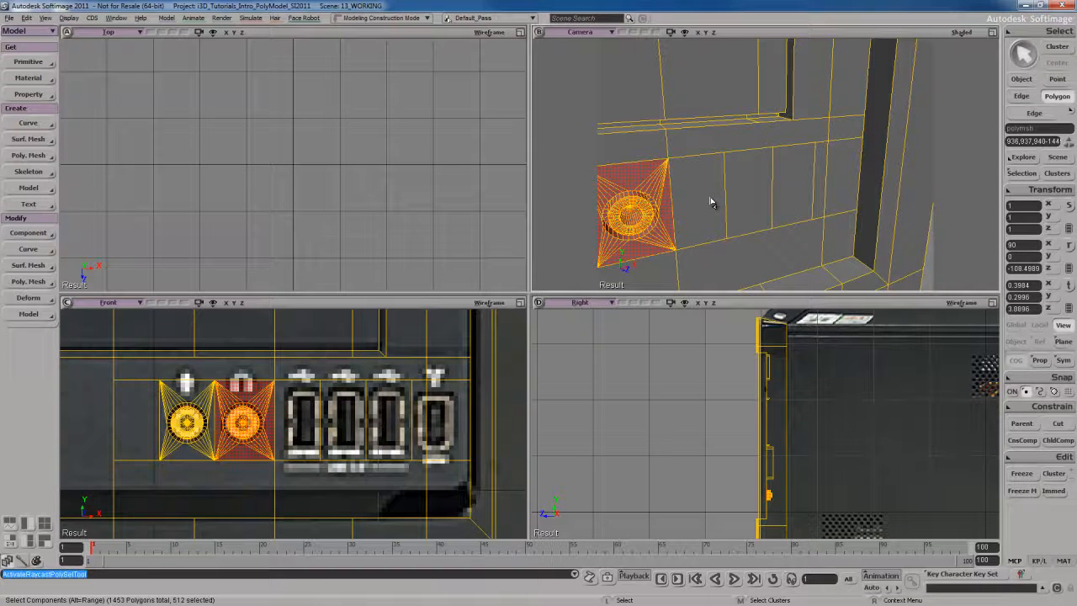
click(710, 202)
click(747, 193)
click(786, 160)
key(s)
mouse_move(767, 224)
right_down()
mouse_move(748, 206)
mouse_move(762, 204)
mouse_move(757, 221)
right_up()
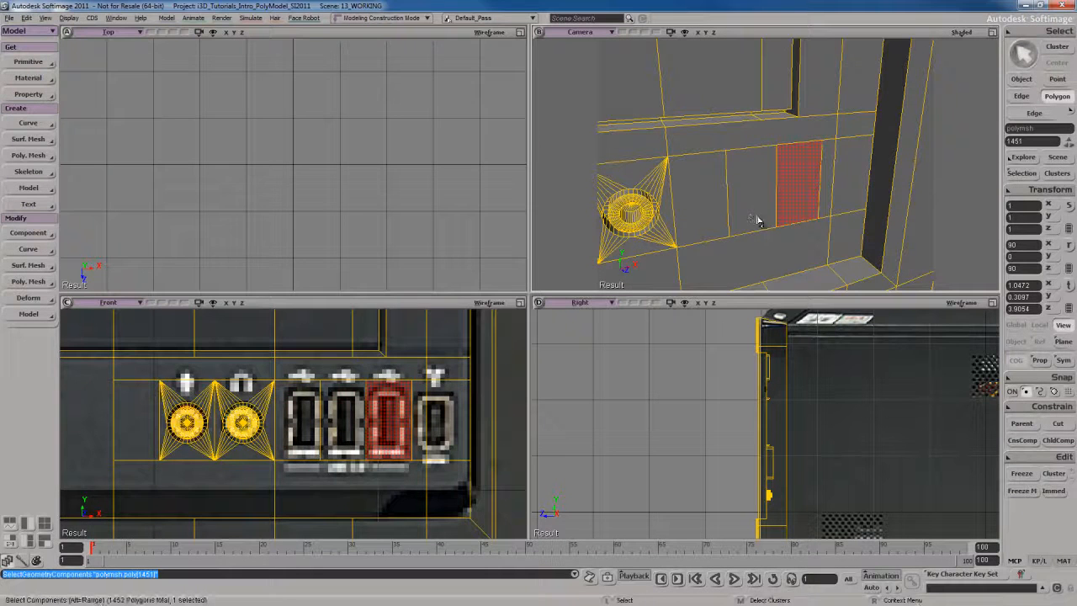
click(752, 210)
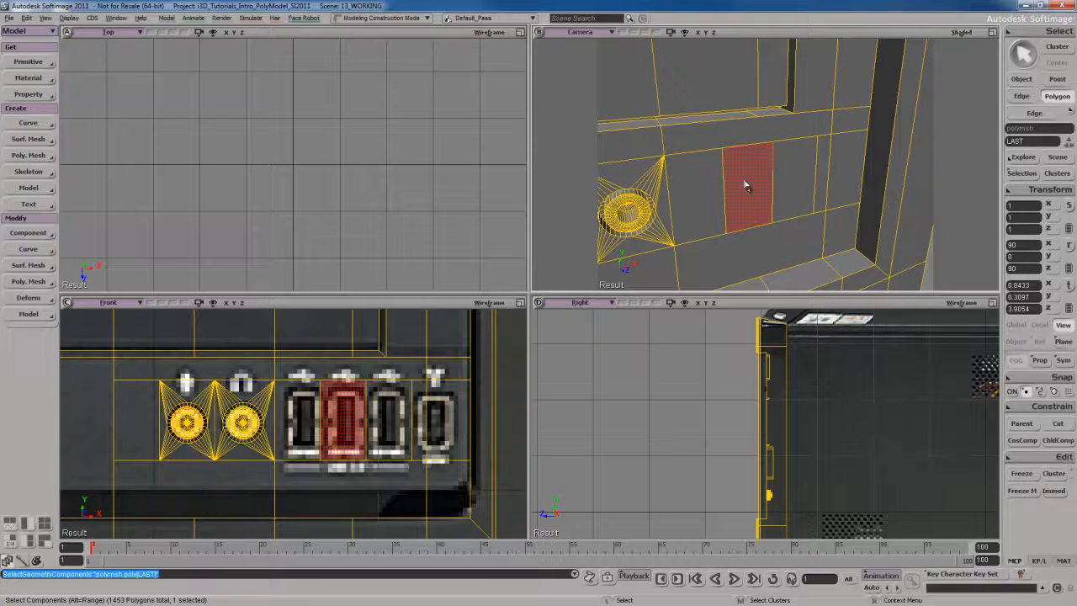
right_drag(748, 197, 748, 201)
scroll(754, 202, up, 3)
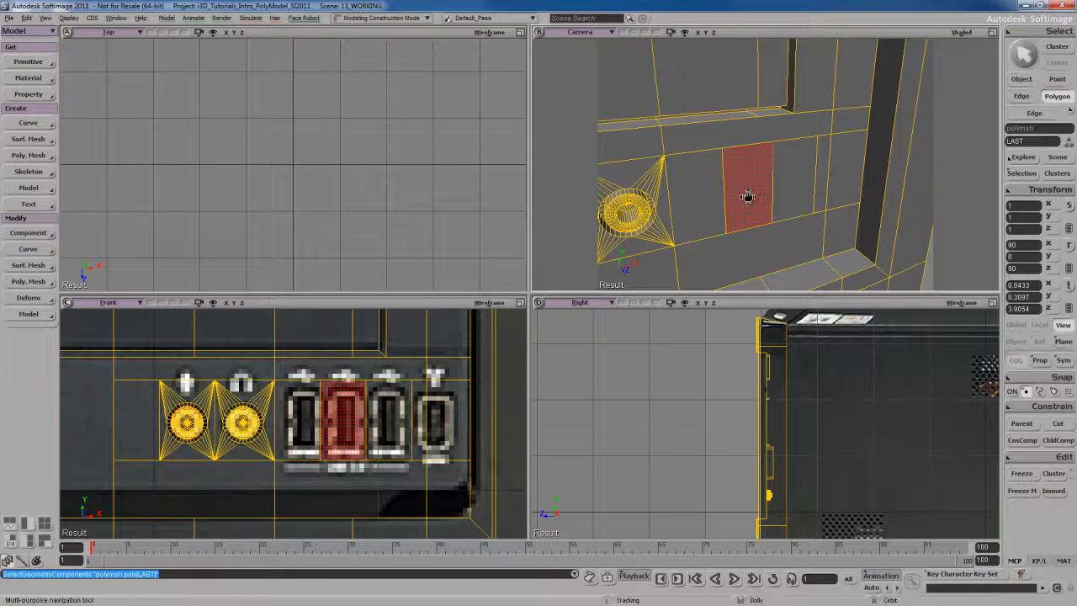
drag(745, 207, 746, 203)
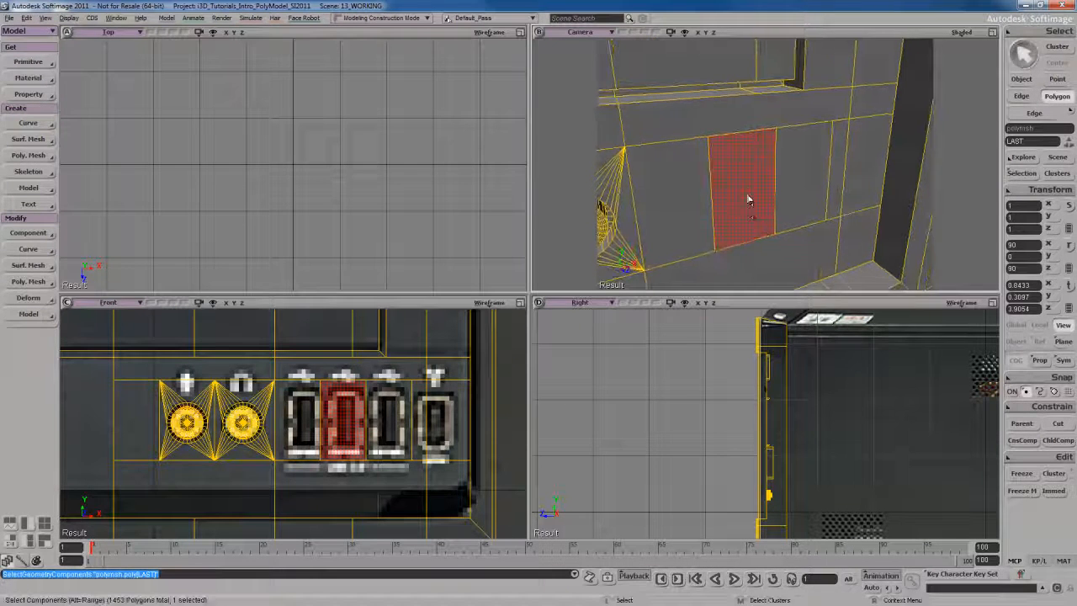
right_click(748, 182)
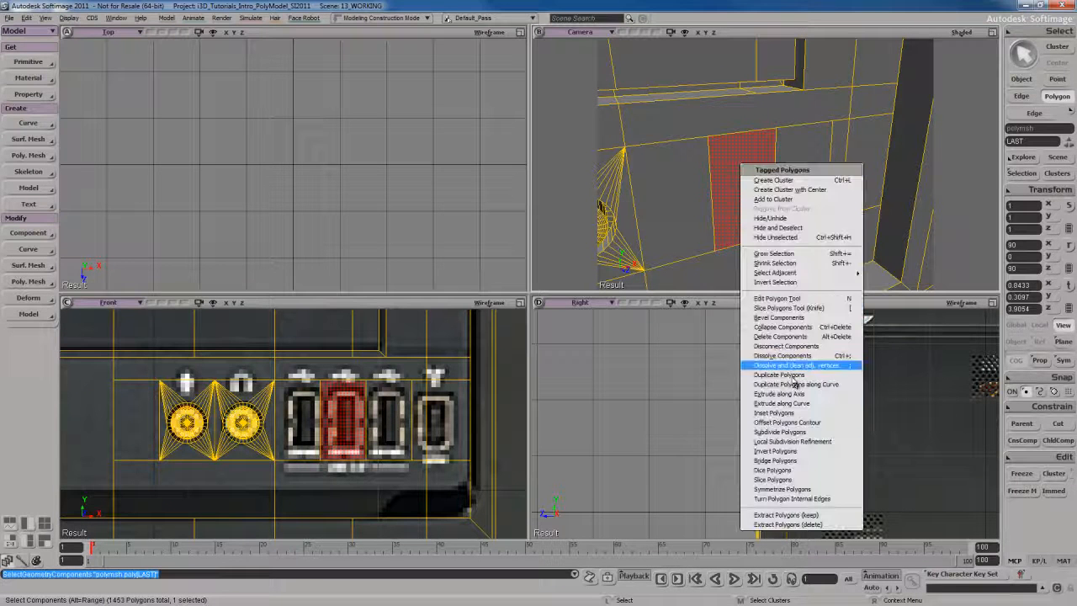
click(791, 414)
shift+drag(346, 236, 348, 238)
drag(322, 158, 450, 74)
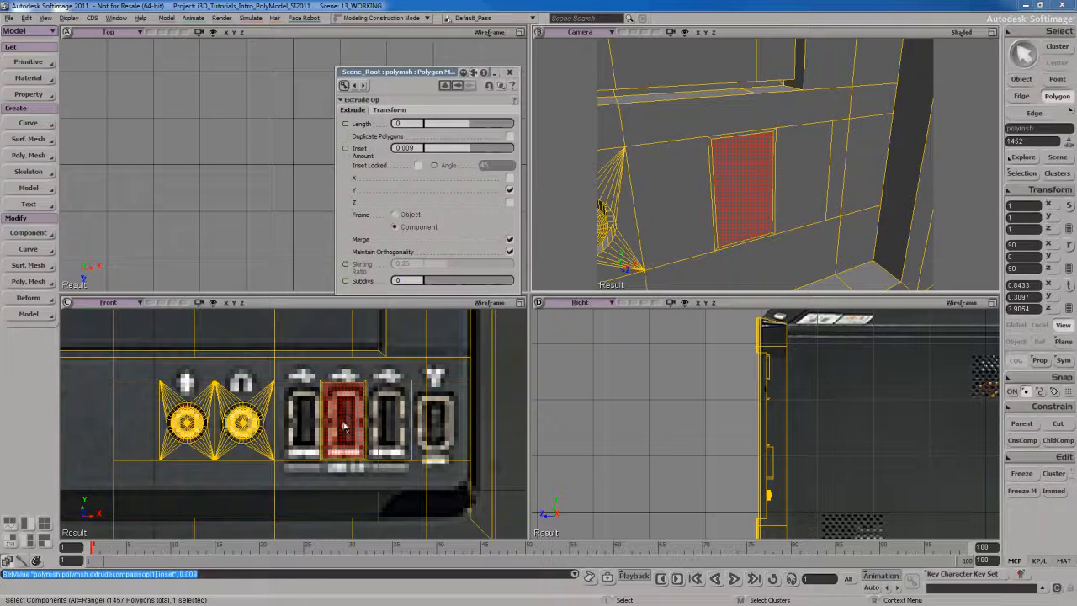
shift+drag(472, 155, 476, 154)
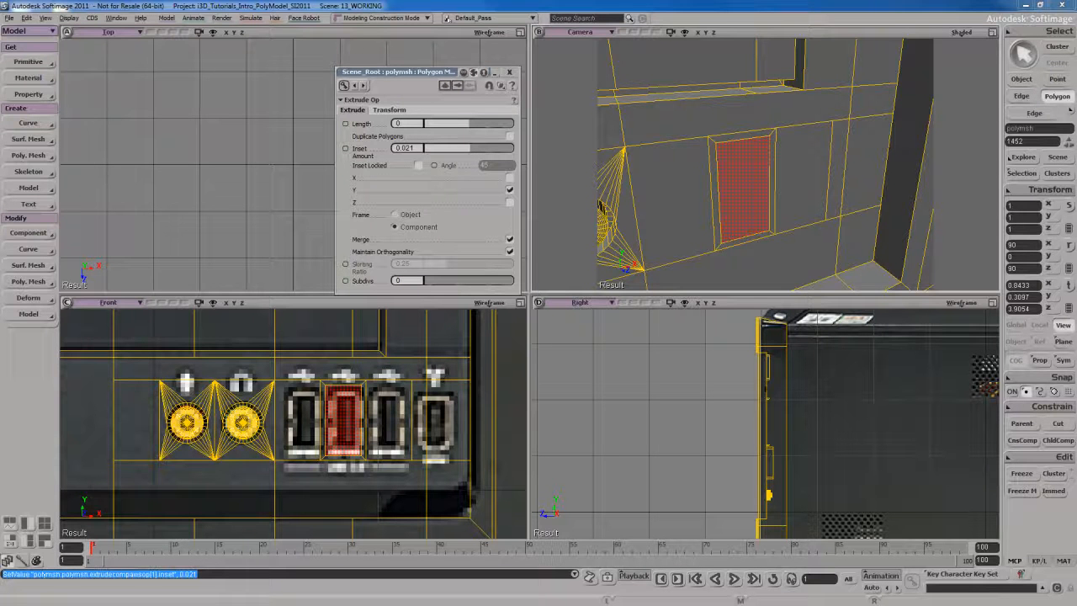
Check the ports in the close front bottom.jpg reference photo and set the middle USB polygon's inset amount to 0.023.
drag(1076, 19, 575, 28)
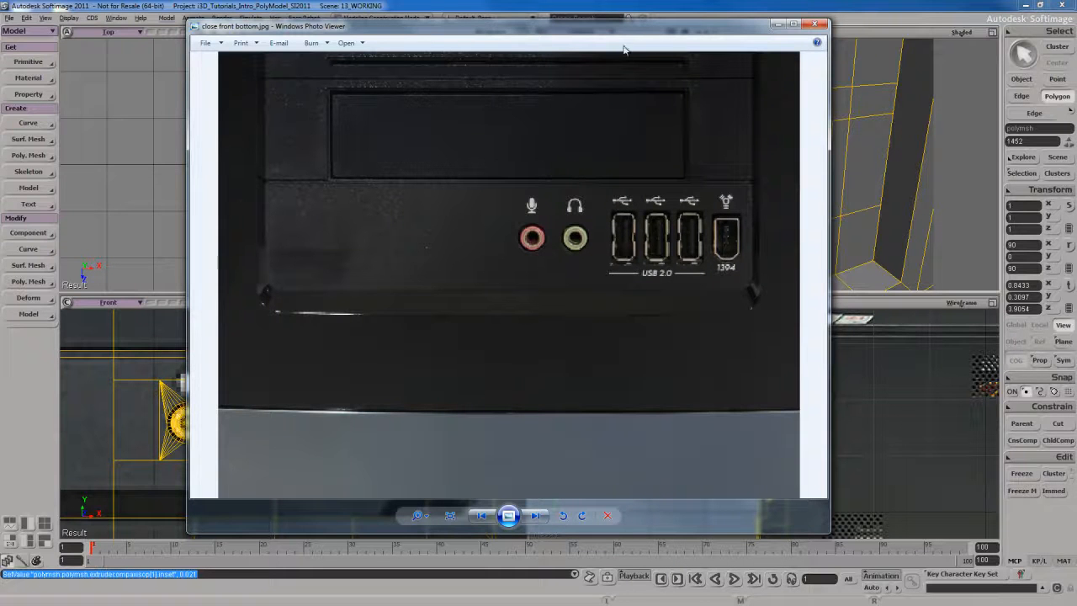
click(777, 24)
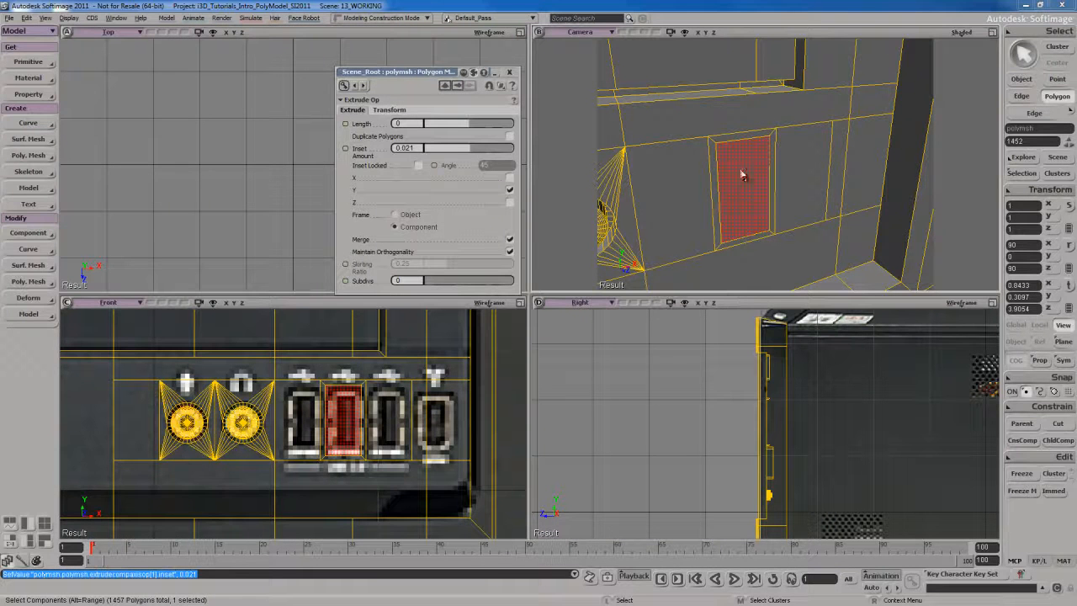
shift+drag(468, 152, 471, 153)
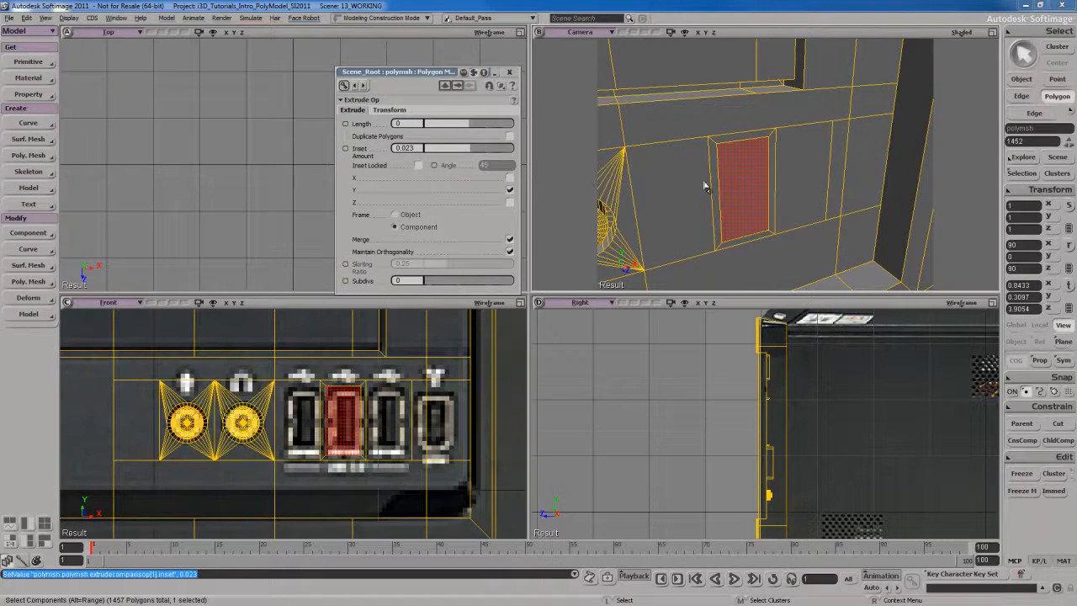
click(509, 73)
Extrude the inset USB polygon inward into the case to form a recess, ending at about Z 3.773.
right_drag(767, 191, 774, 205)
key(ctrl+d)
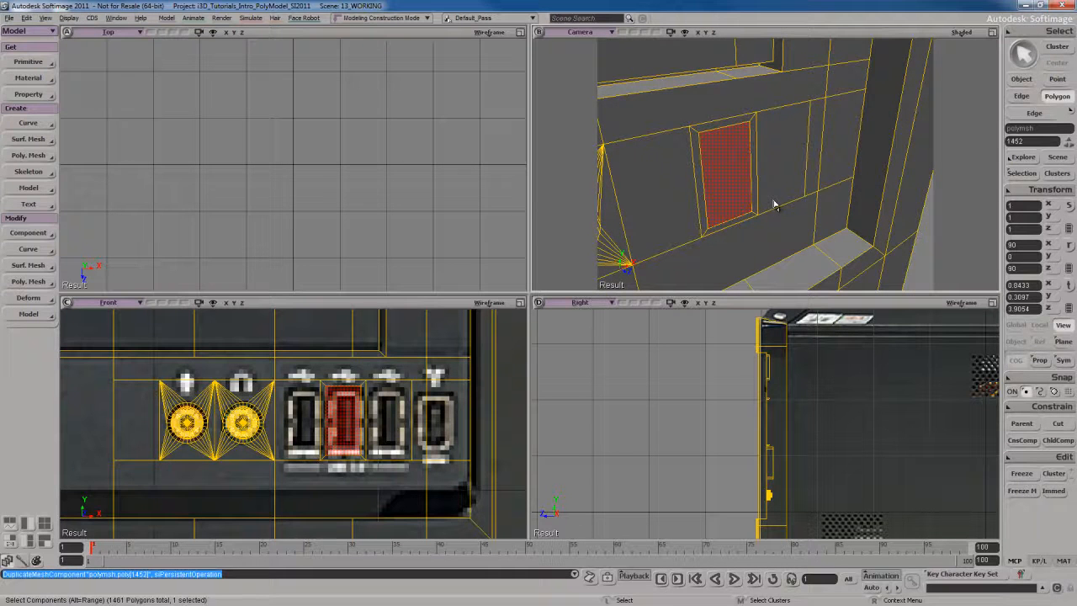
key(v)
middle_drag(763, 217, 776, 216)
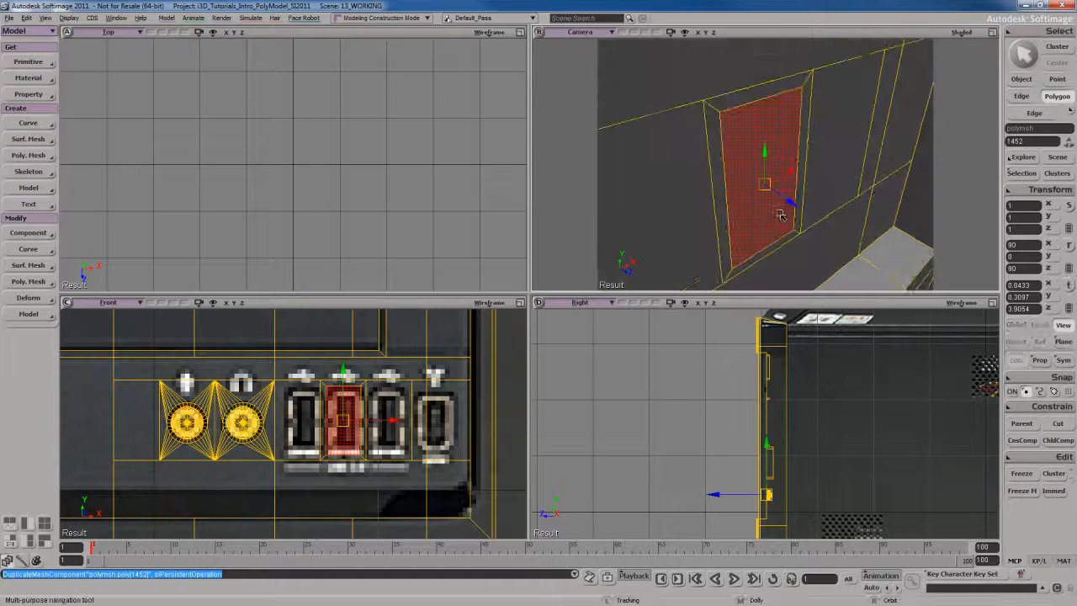
drag(780, 202, 723, 179)
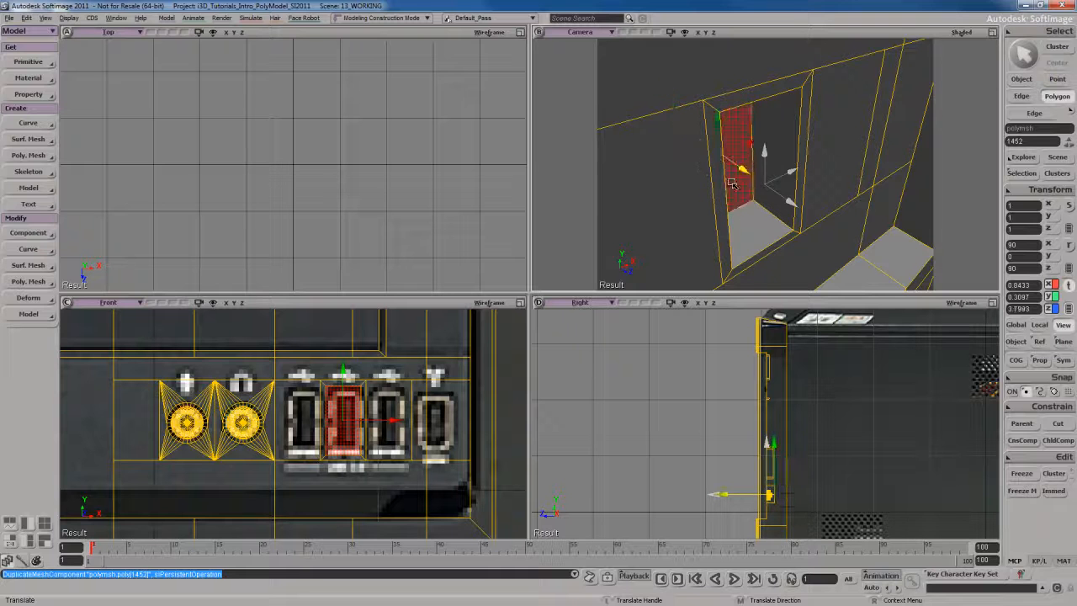
Duplicate the back polygon of the USB recess and scale the copy down about its center of geometry using COG.
key(s)
right_drag(806, 222, 749, 159)
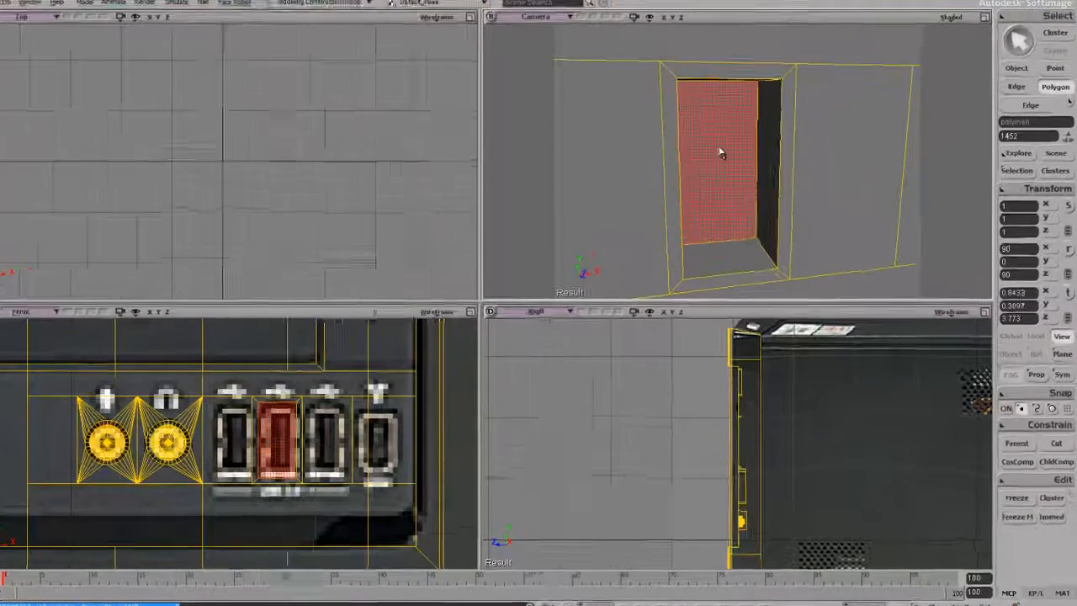
right_click(720, 152)
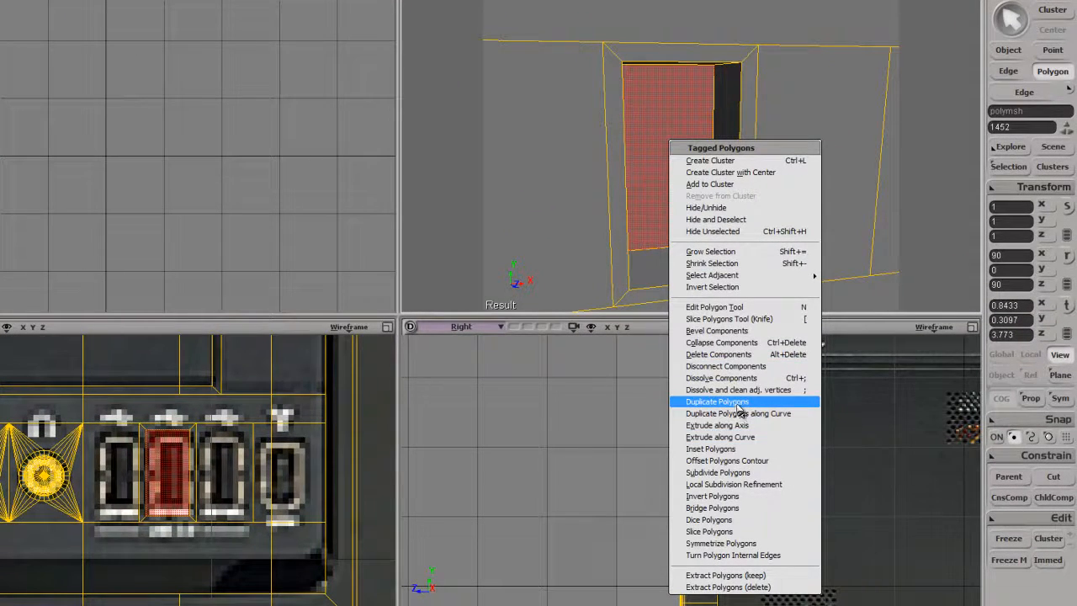
click(739, 407)
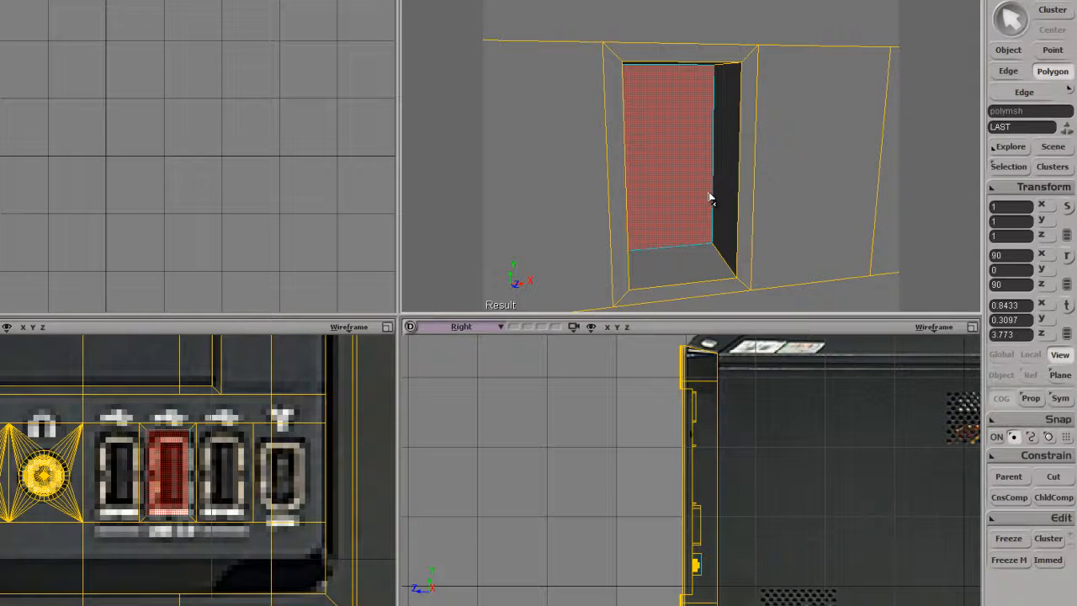
key(x)
right_click(677, 118)
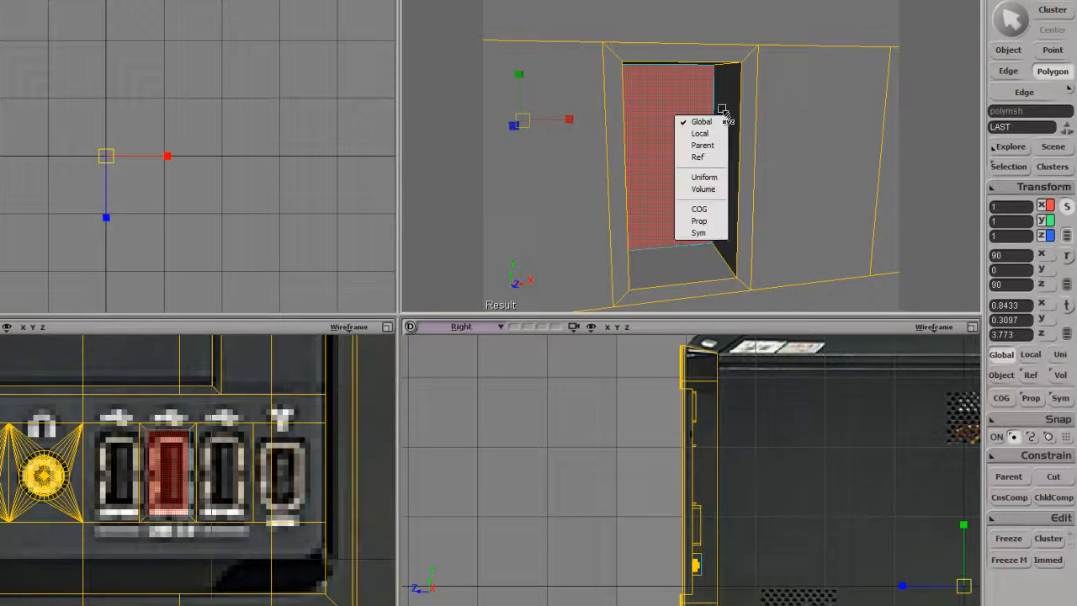
click(699, 208)
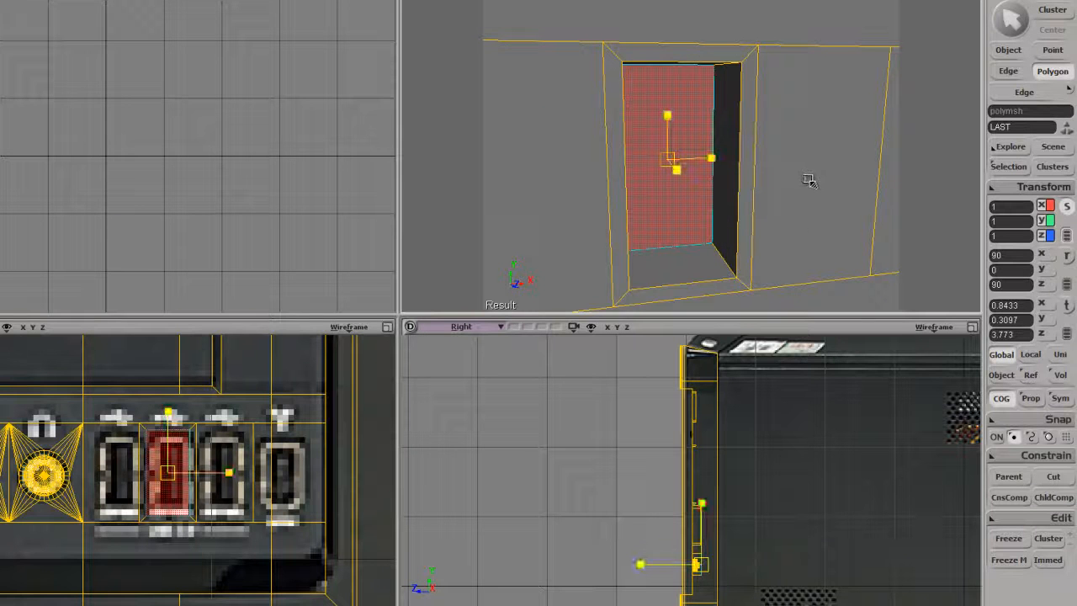
key(s)
right_drag(808, 181, 776, 175)
drag(773, 174, 770, 178)
key(s)
mouse_move(776, 175)
right_down()
mouse_move(741, 182)
mouse_move(767, 184)
right_up()
drag(768, 185, 773, 187)
Extrude the scaled copy forward out of the USB recess to about Z 3.9019.
key(s)
right_drag(773, 186, 792, 204)
key(s)
right_drag(757, 158, 758, 171)
key(ctrl+d)
key(v)
drag(664, 170, 701, 203)
key(s)
right_drag(702, 203, 731, 202)
mouse_move(738, 168)
mouse_down()
mouse_move(806, 193)
mouse_move(730, 174)
mouse_up()
Inset the front polygon of the block extruded in the USB recess by 0.009.
key(s)
right_drag(812, 206, 764, 161)
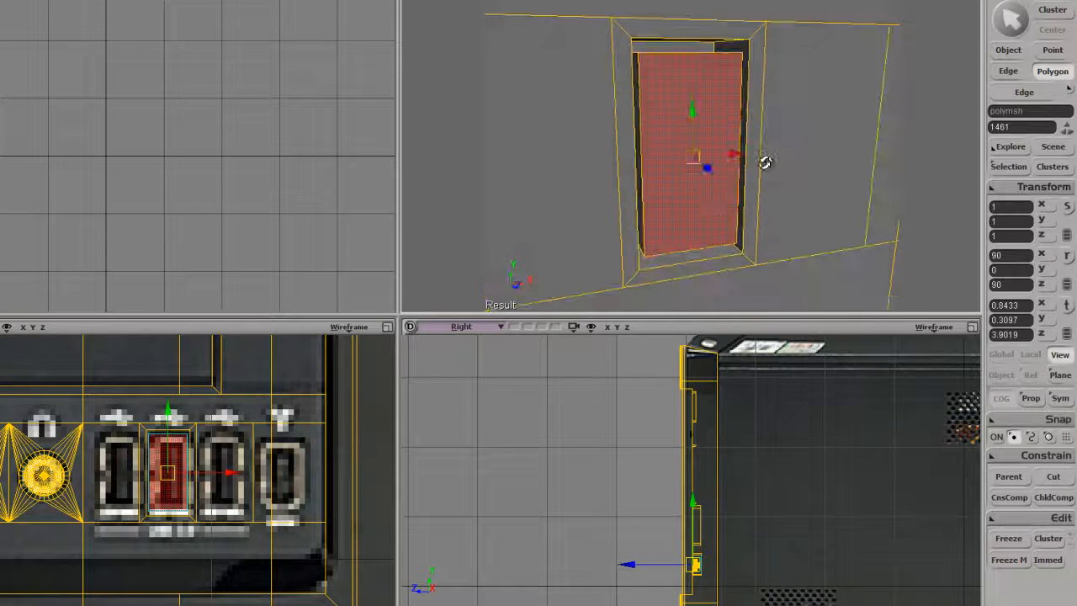
key(u)
right_click(702, 212)
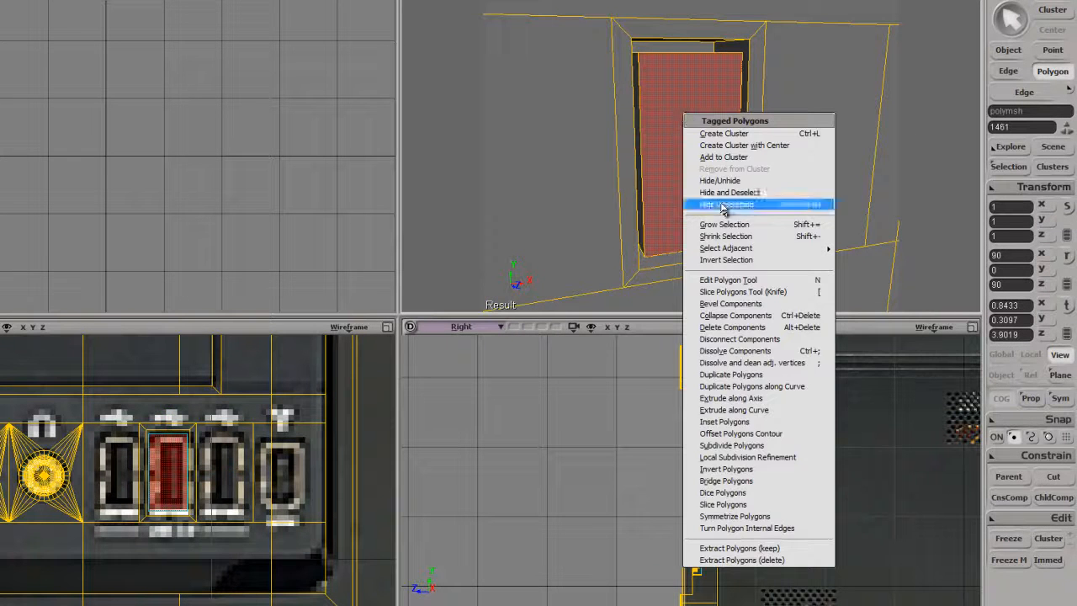
click(723, 421)
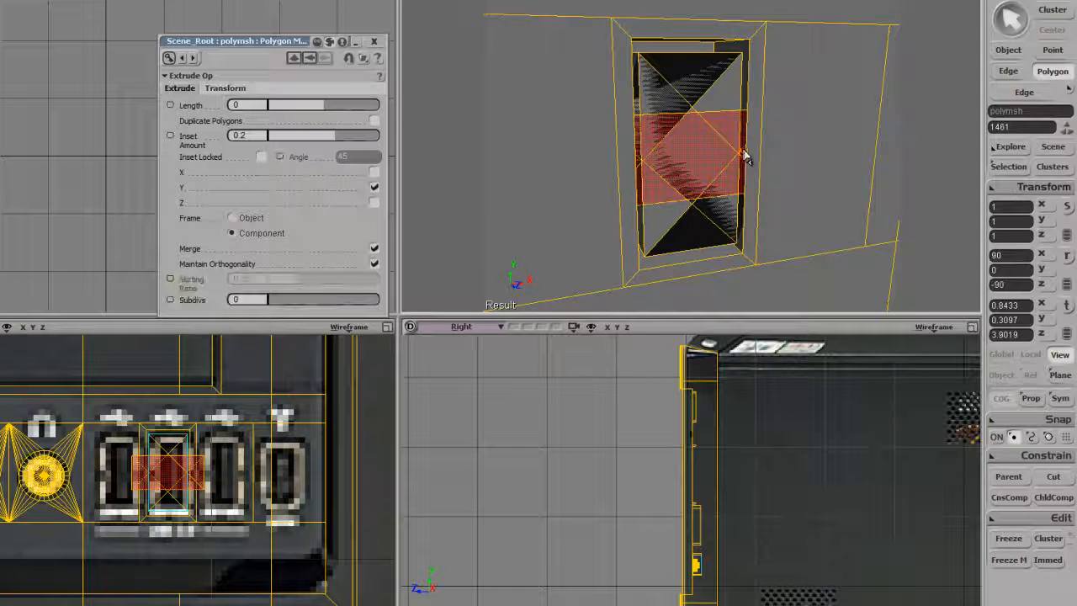
right_drag(746, 138, 690, 151)
drag(378, 138, 364, 139)
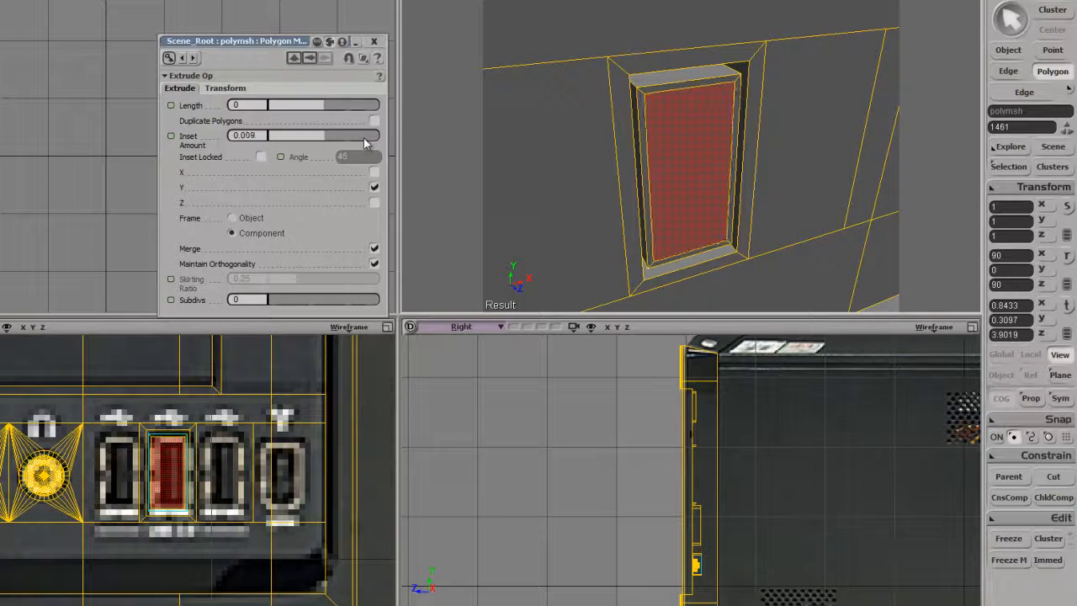
click(374, 41)
Extrude the inset polygon back into the case to about Z 3.7982, hollowing the block into a thin-walled frame.
right_drag(498, 98, 687, 180)
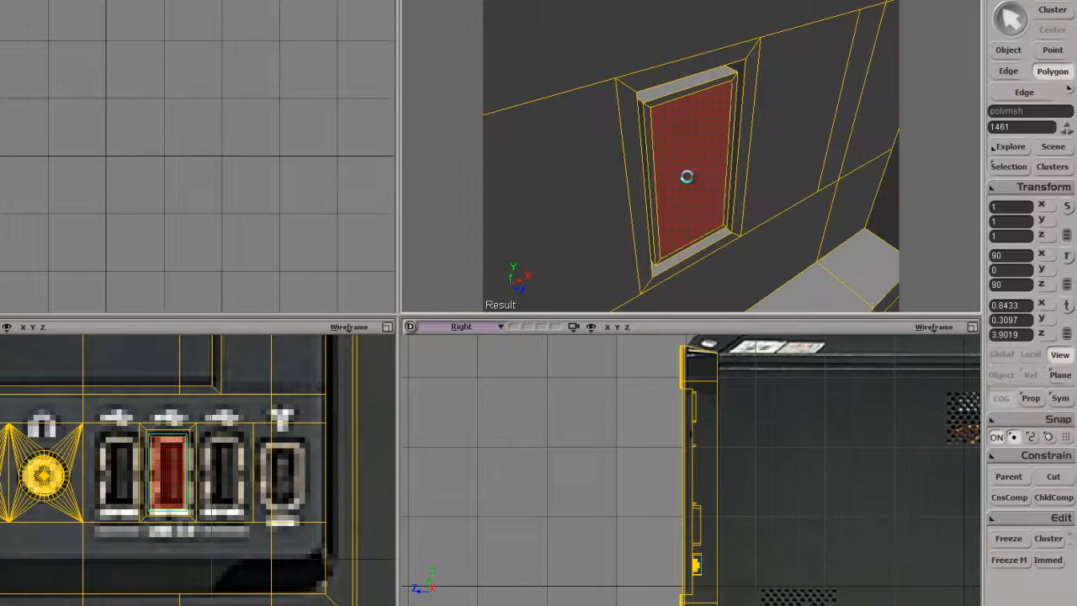
key(v)
drag(744, 217, 678, 196)
key(s)
right_drag(678, 196, 711, 206)
key(space)
key(s)
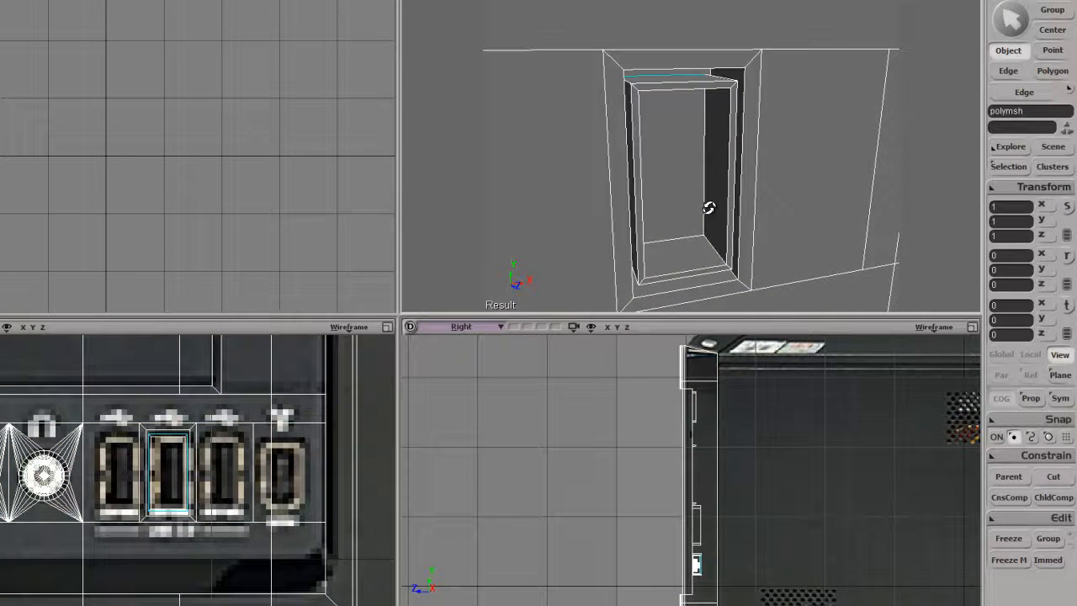
Duplicate the back polygon inside the hollow USB frame.
key(s)
right_drag(698, 145, 682, 167)
key(u)
click(691, 161)
key(s)
right_click(676, 127)
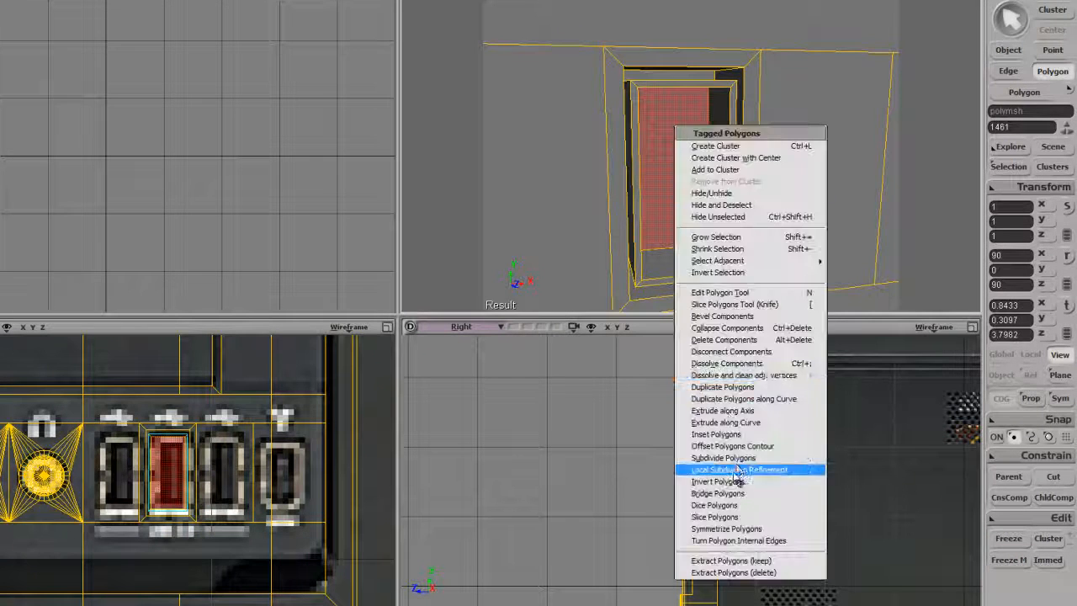
click(723, 386)
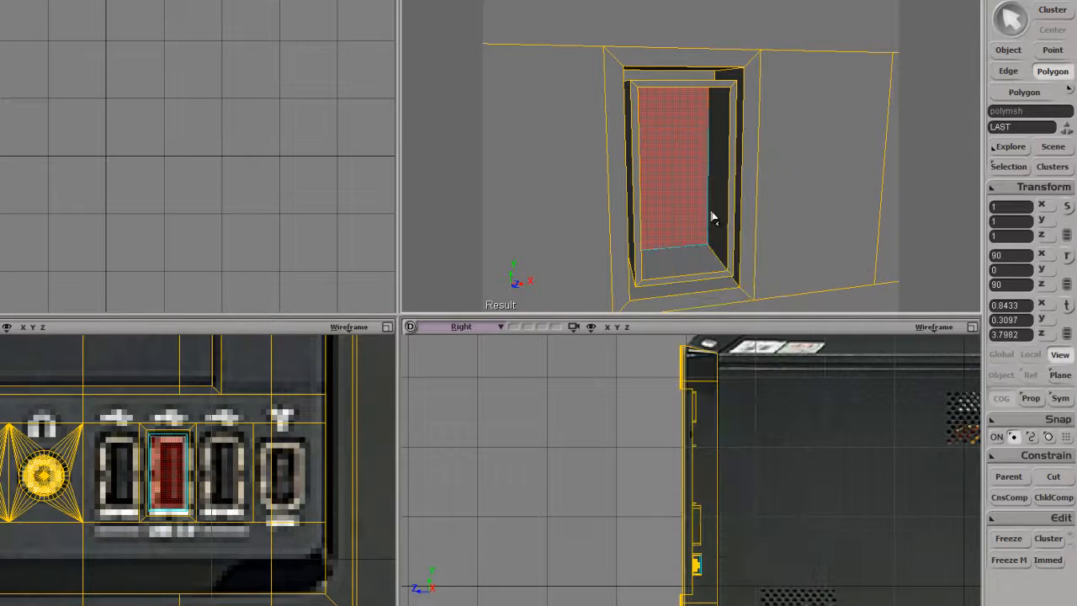
Scale the duplicated back polygon down into a narrow, slightly shorter vertical strip about its center of geometry.
key(s)
right_drag(712, 233, 796, 176)
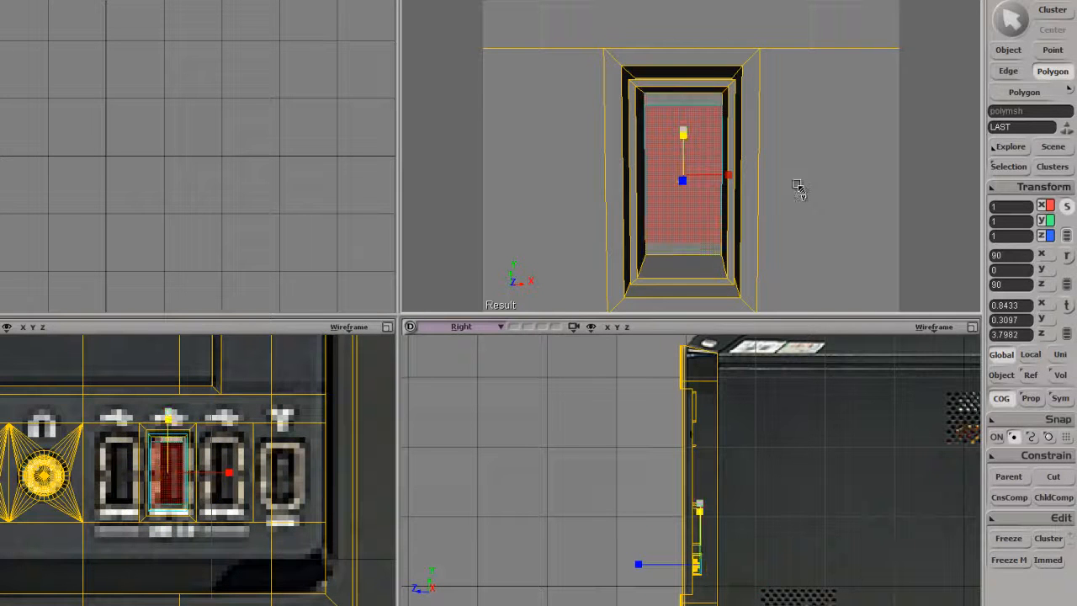
drag(820, 188, 765, 191)
middle_drag(762, 188, 768, 195)
key(s)
right_drag(767, 193, 712, 178)
Move the strip sideways off the port's center to X 0.8785, checking its placement against the close front bottom reference photo.
key(v)
drag(711, 163, 729, 163)
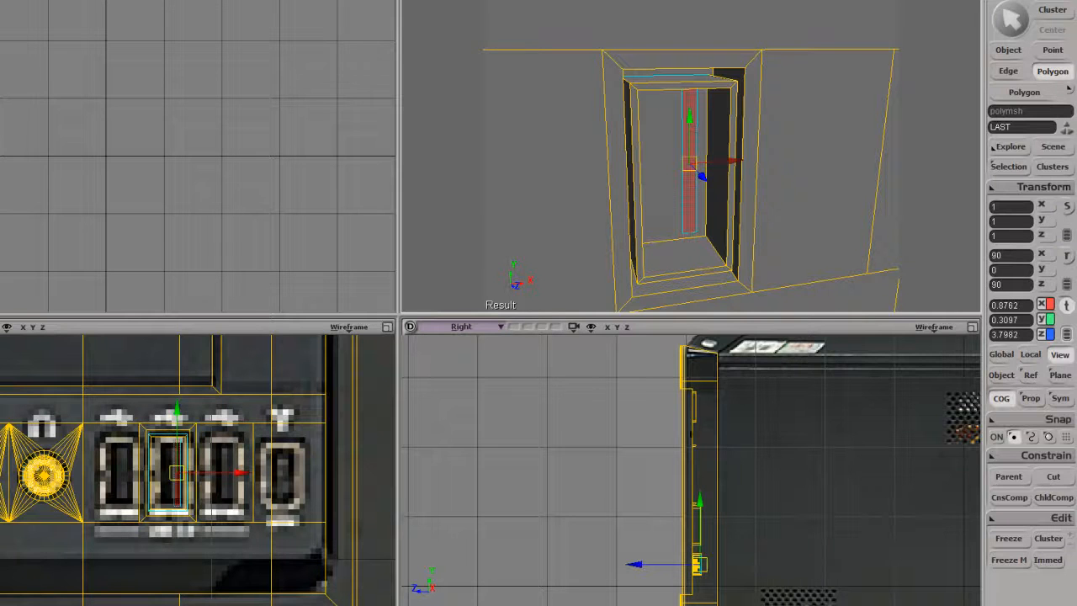
key(alt+Tab)
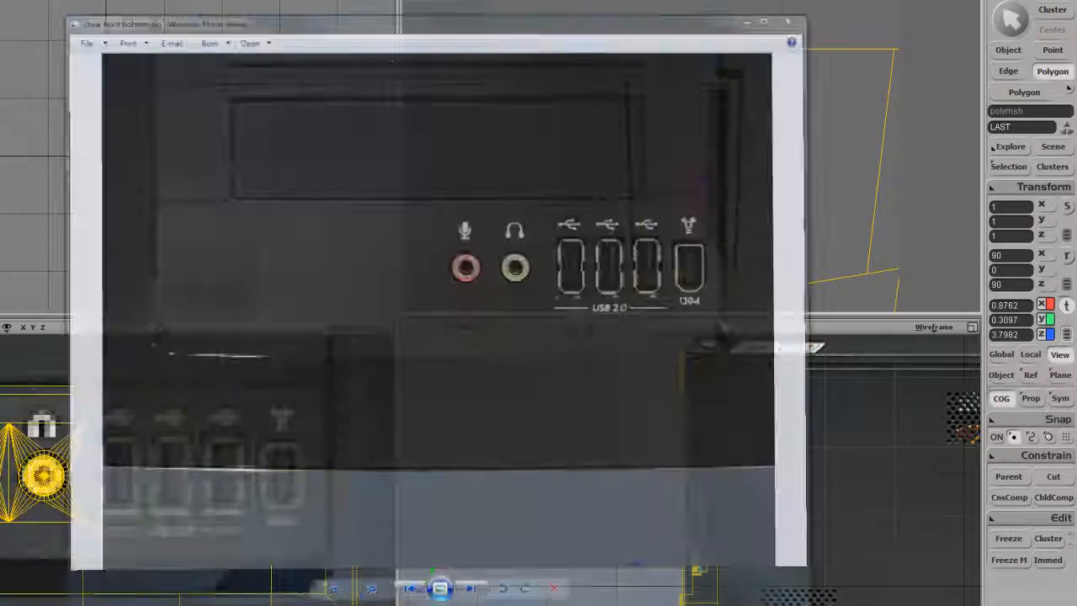
key(s)
mouse_move(699, 199)
right_down()
mouse_move(668, 233)
mouse_move(671, 213)
mouse_move(680, 231)
mouse_move(681, 214)
mouse_move(697, 216)
mouse_move(706, 201)
right_up()
key(s)
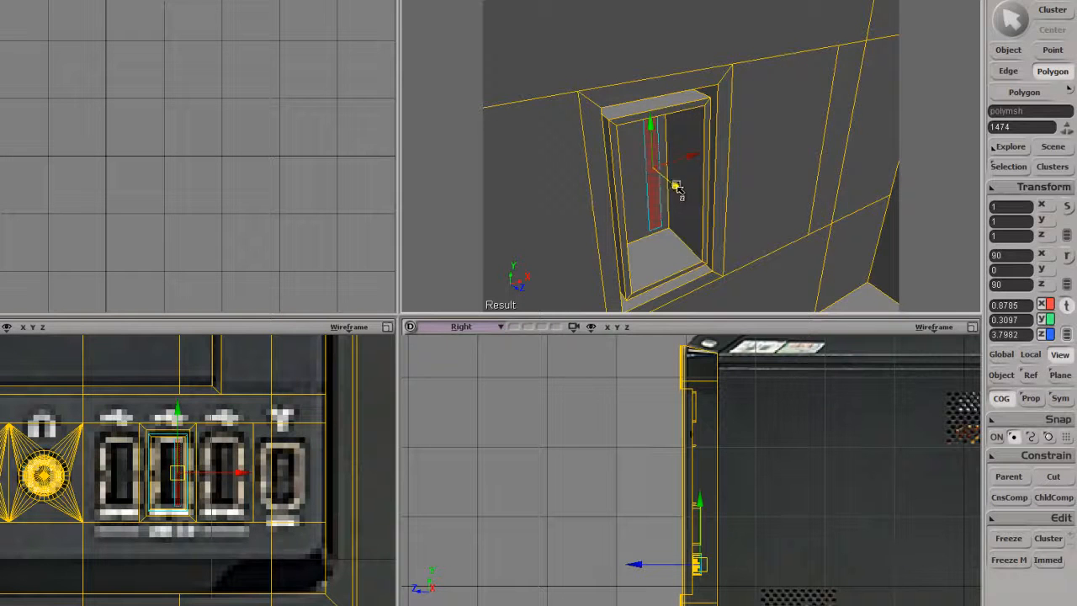
Extrude the narrow strip forward to Z 3.9 to form the USB port's inner tongue.
drag(677, 185, 712, 213)
right_drag(714, 214, 743, 214)
drag(769, 212, 731, 203)
right_drag(731, 204, 764, 218)
middle_drag(764, 217, 769, 240)
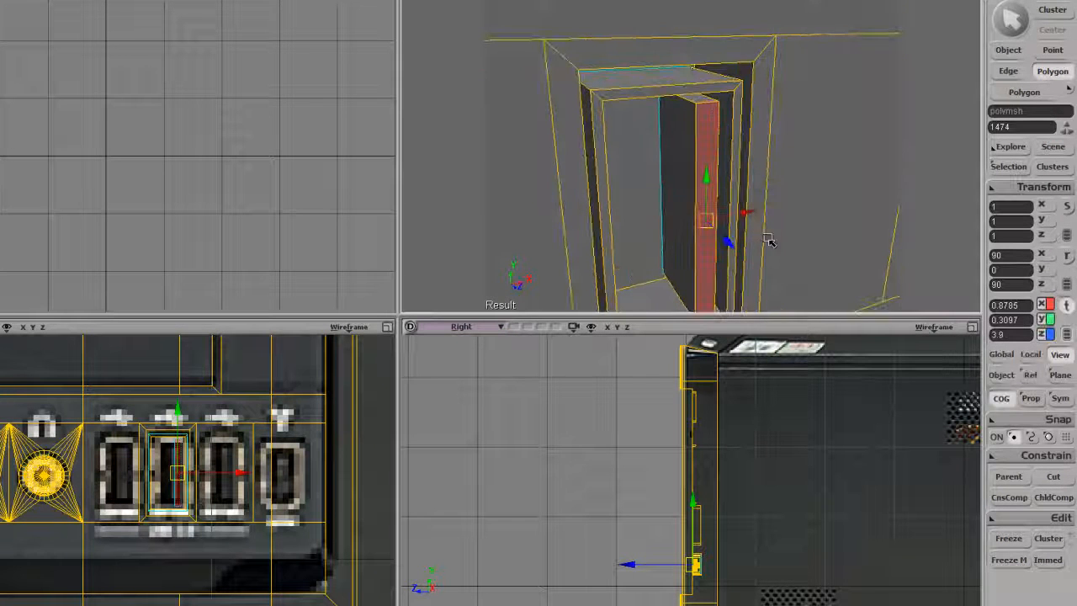
key(space)
Select the tongue's front polygon in the enlarged view, convert it to its adjacent edges, and add the edges running along its depth.
key(F12)
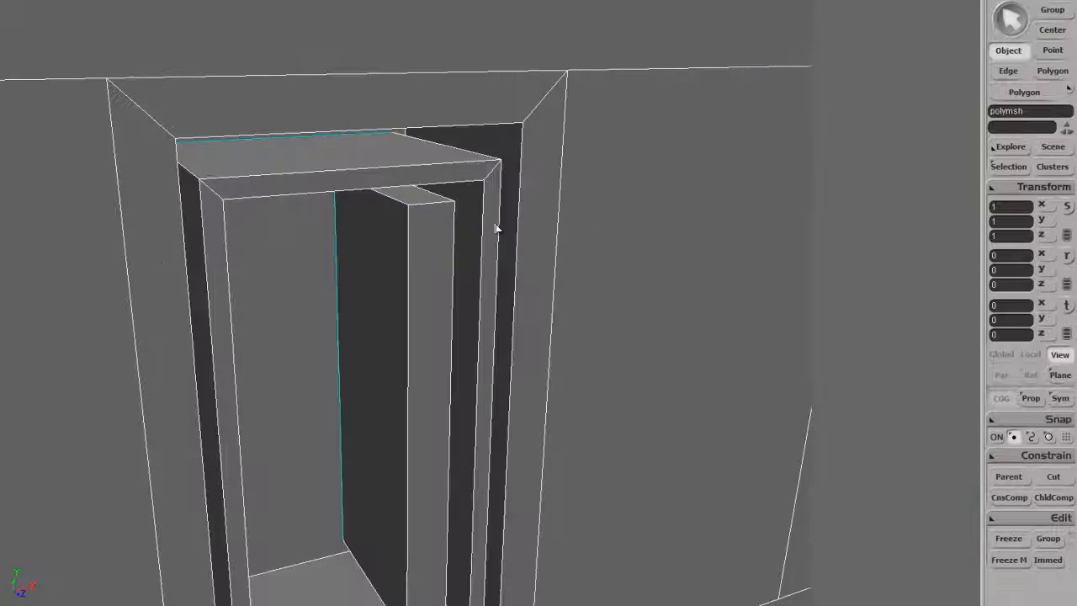
scroll(526, 305, down, 3)
key(s)
middle_drag(543, 303, 562, 274)
right_drag(562, 275, 560, 269)
middle_drag(560, 269, 562, 248)
drag(562, 247, 561, 256)
key(u)
click(491, 260)
key(s)
mouse_move(499, 266)
right_down()
mouse_move(479, 253)
mouse_move(523, 252)
mouse_move(490, 253)
right_up()
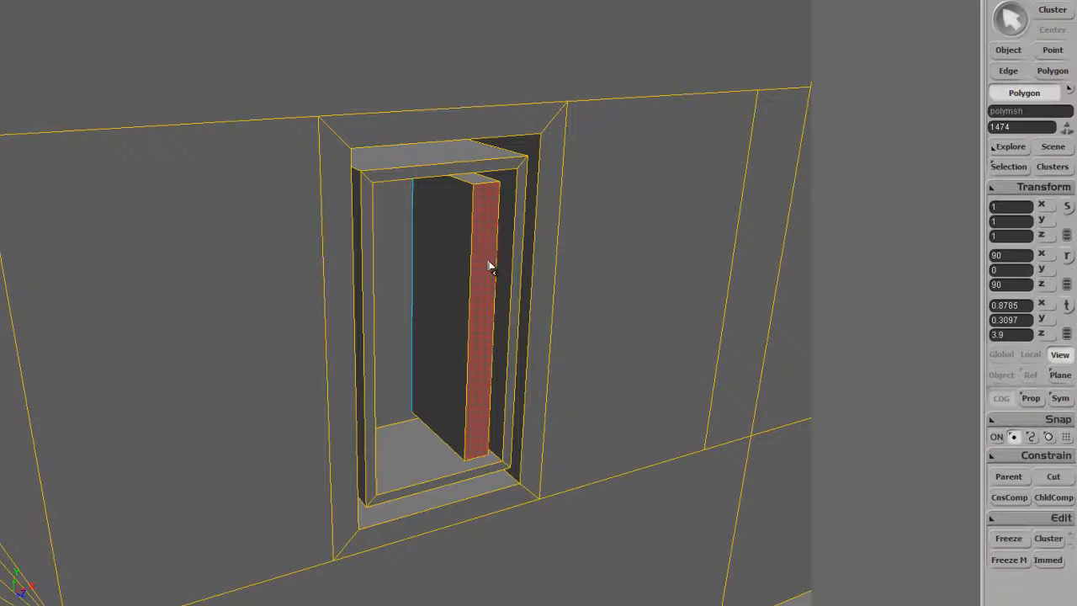
right_click(484, 218)
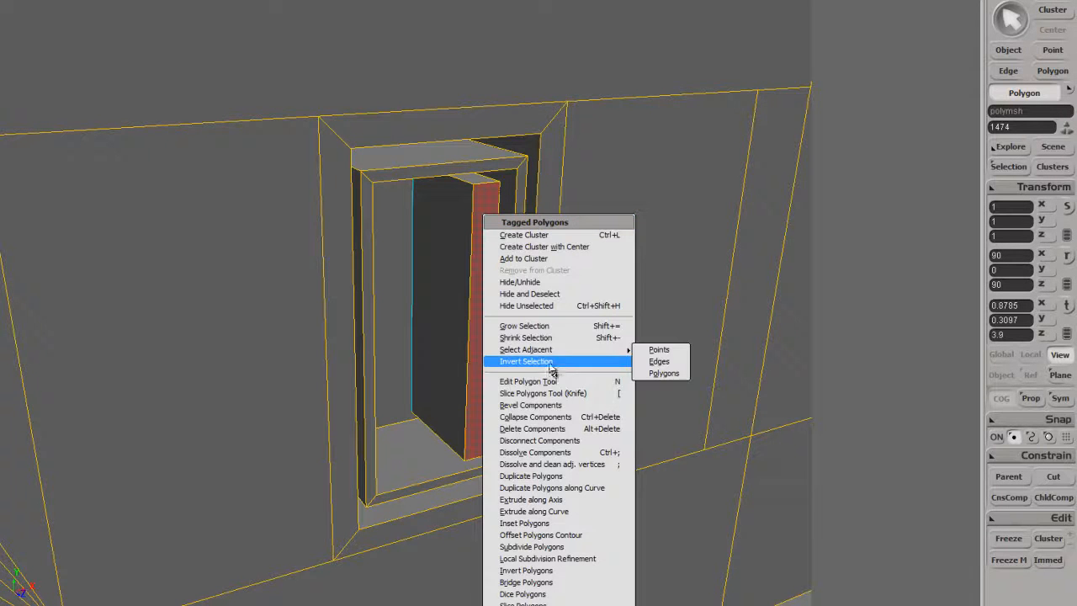
mouse_move(512, 352)
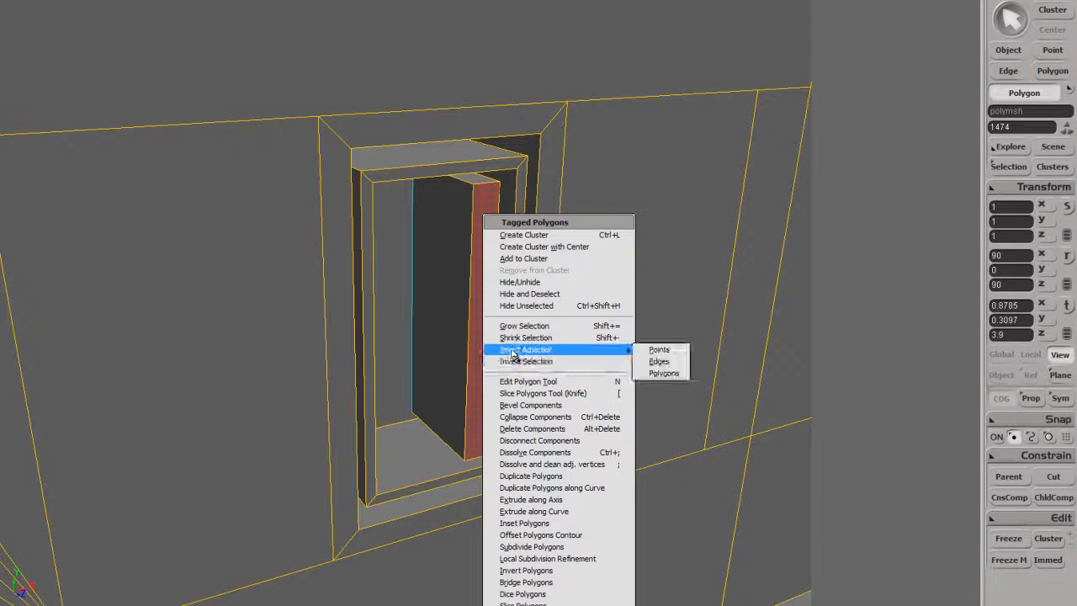
click(664, 364)
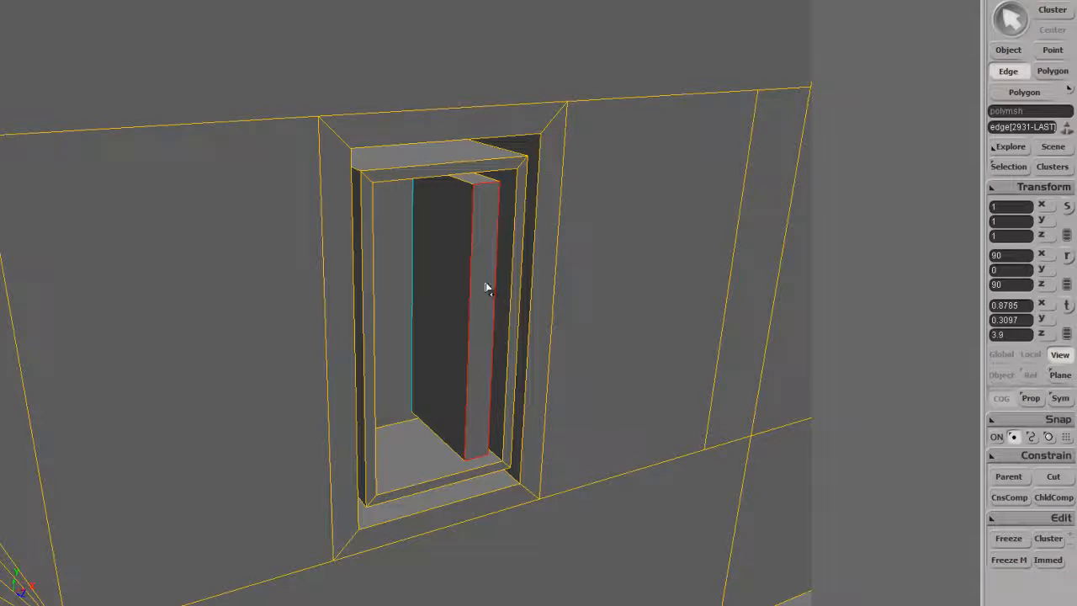
drag(495, 260, 489, 291)
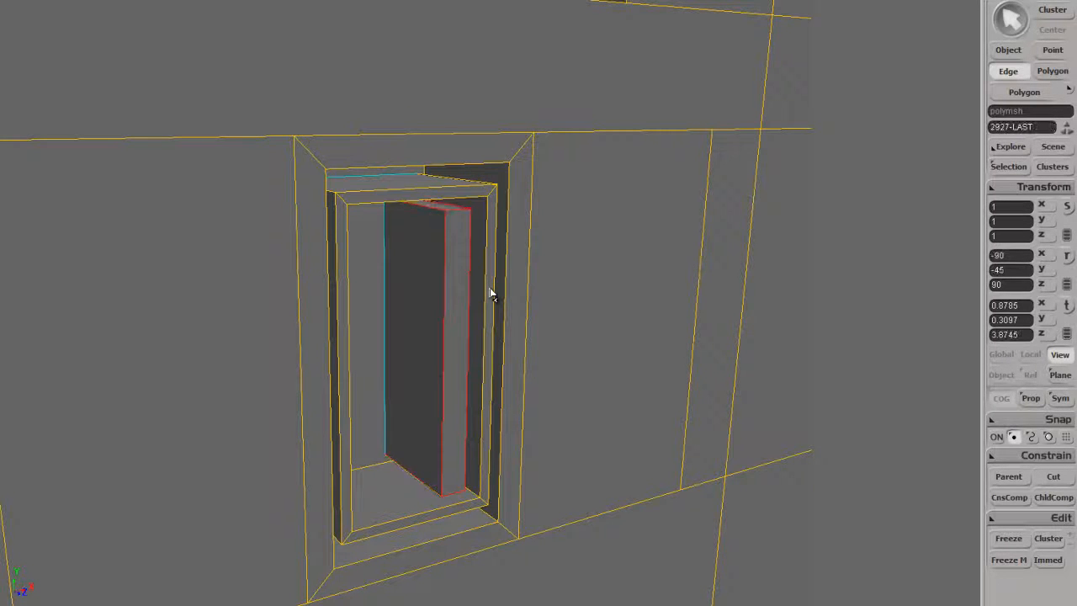
Bevel the selected tongue edges with a distance of 0.113, using bevel width relative to the selection.
right_click(456, 259)
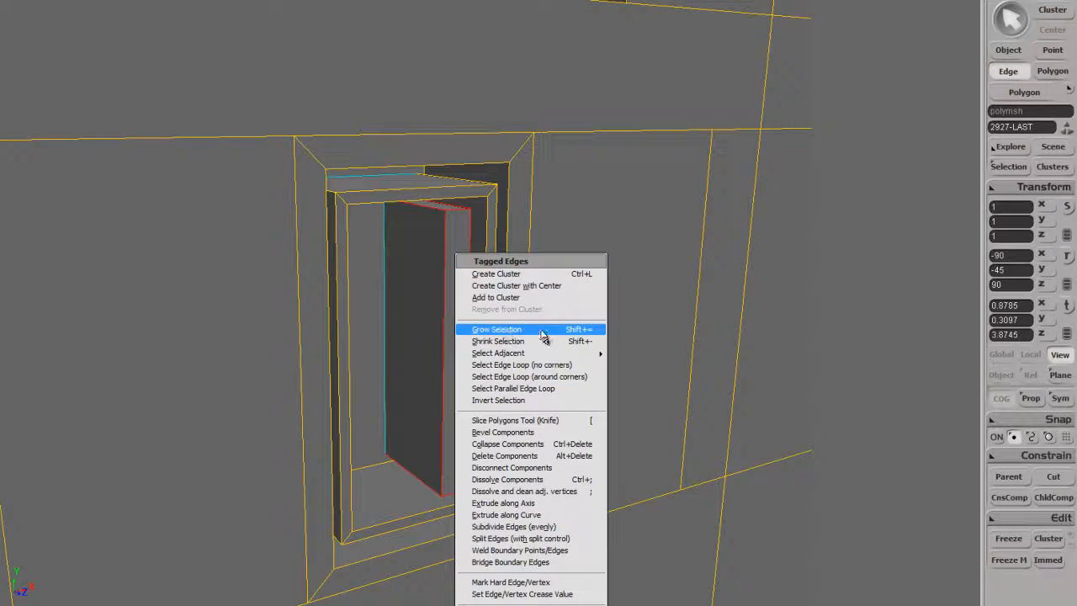
click(535, 233)
right_click(452, 275)
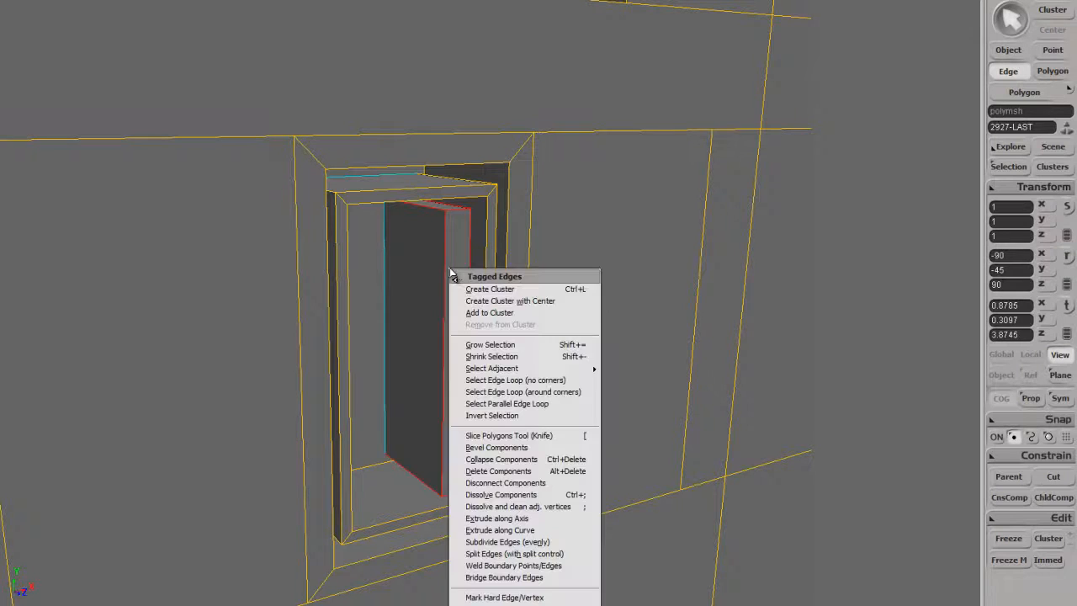
click(496, 447)
drag(299, 105, 276, 111)
click(226, 90)
click(194, 89)
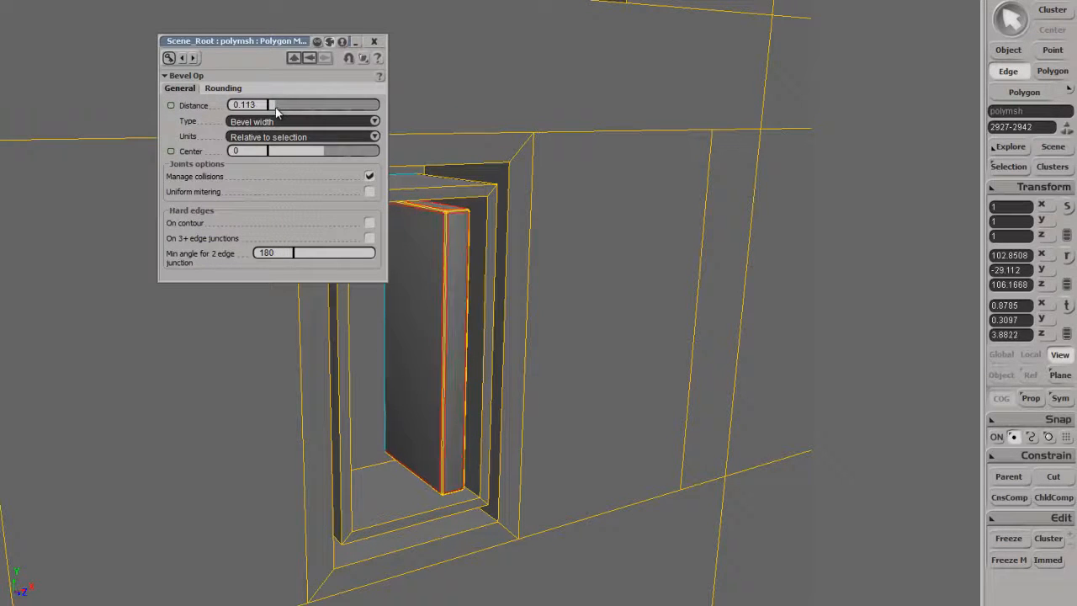
click(373, 41)
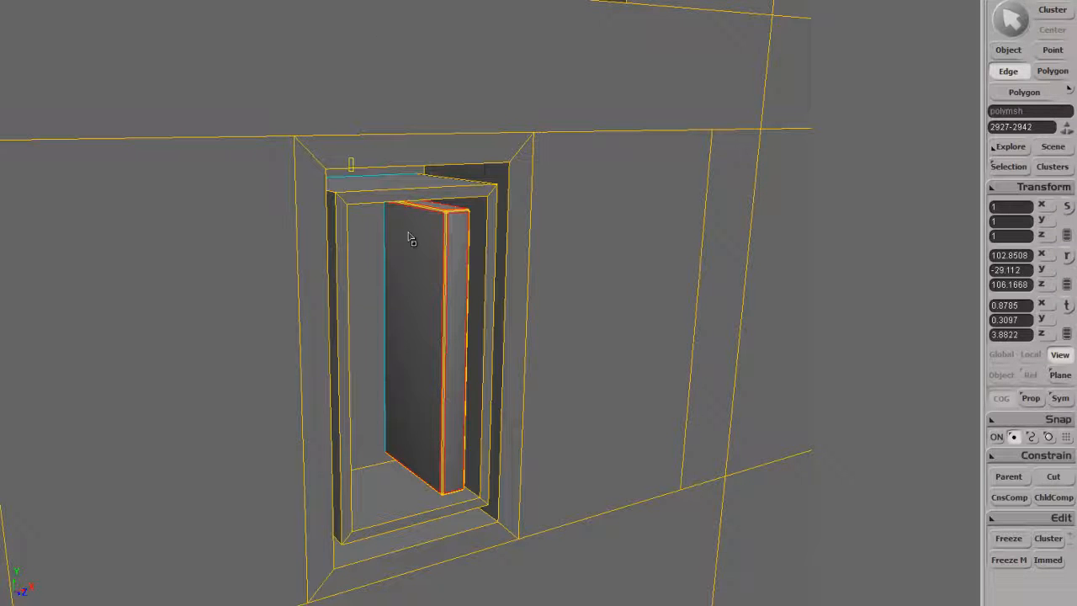
Preview the beveled tongue in a render region over the USB port and inspect it from another angle.
drag(346, 155, 555, 393)
key(q)
key(s)
right_drag(507, 317, 498, 286)
mouse_move(401, 293)
right_down()
mouse_move(400, 267)
mouse_move(415, 294)
right_up()
Select the four outer corner edges running along the depth of the USB port's metal frame.
key(s)
right_drag(360, 250, 379, 268)
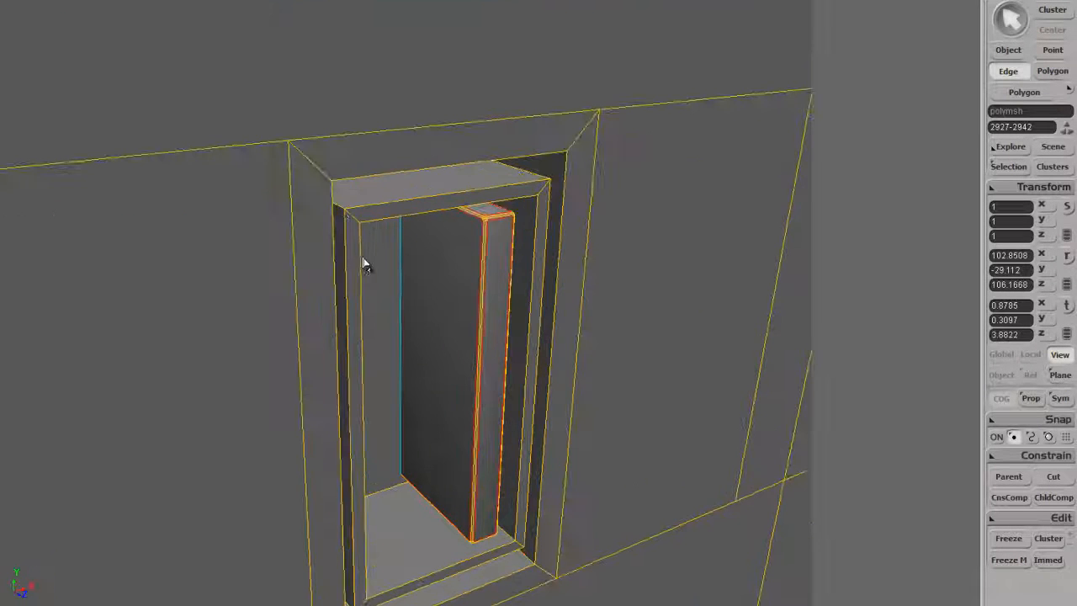
click(342, 210)
key(s)
right_drag(557, 205, 503, 199)
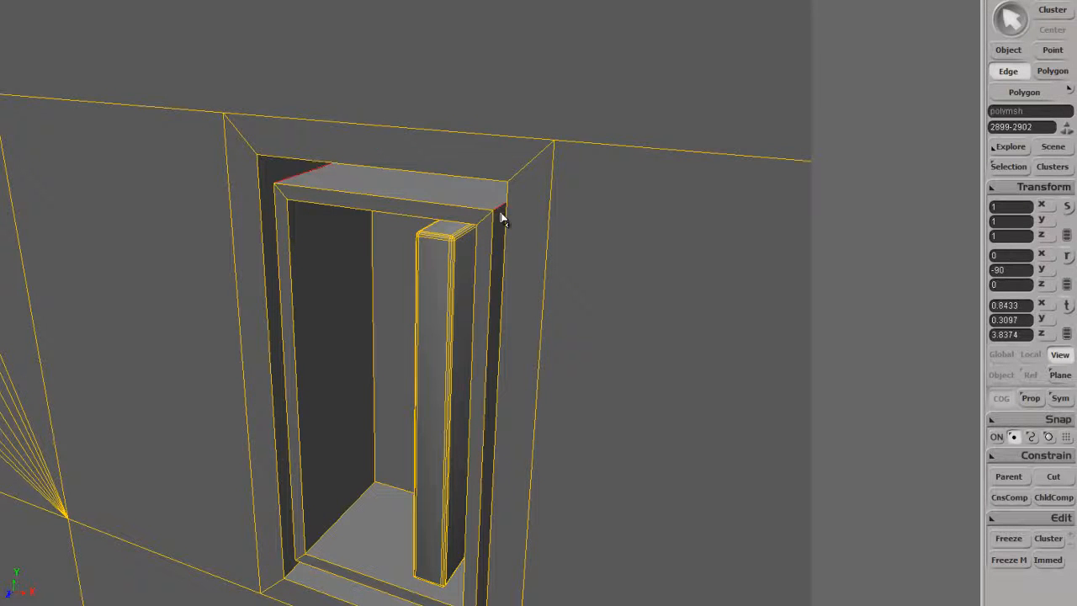
key(s)
right_drag(443, 353, 281, 430)
key(s)
right_drag(565, 403, 426, 288)
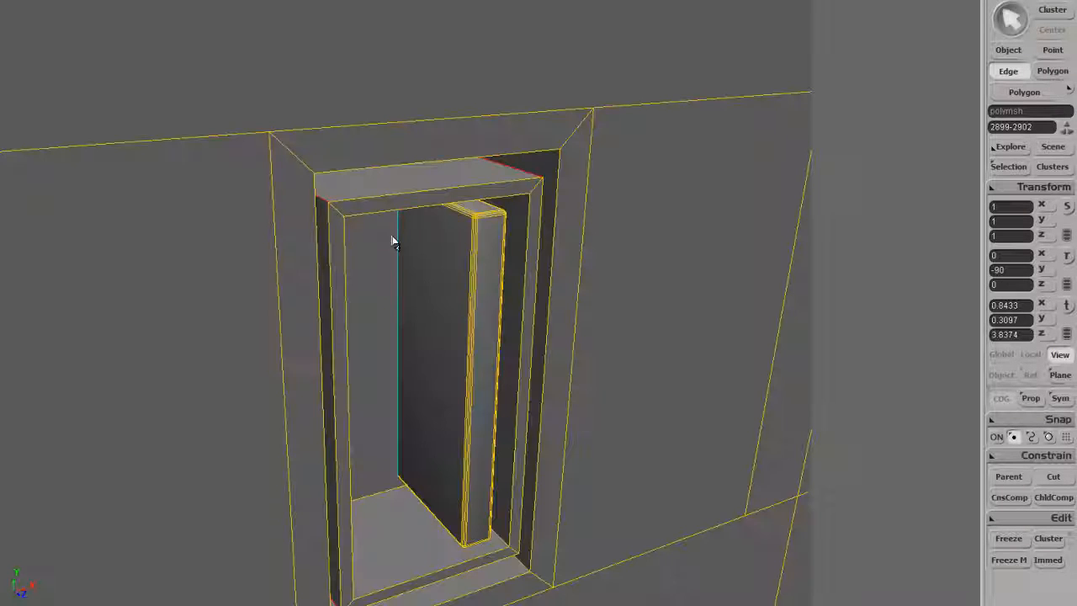
Bevel the frame's outer corner edges with a distance of 0.5 relative to the selection.
right_click(387, 202)
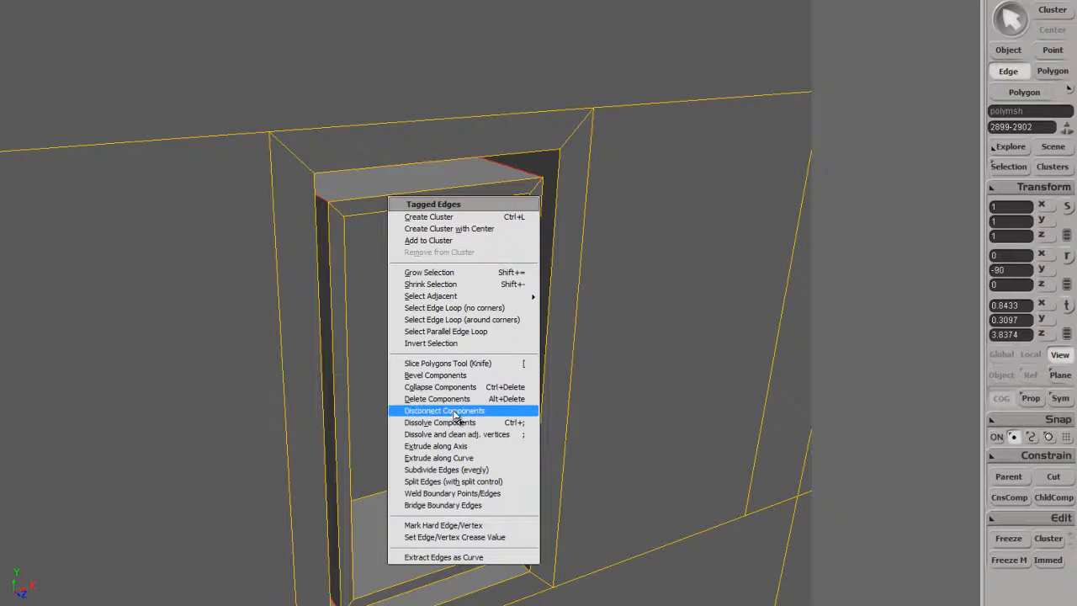
click(434, 375)
key(s)
mouse_move(471, 329)
right_down()
mouse_move(464, 314)
mouse_move(446, 329)
mouse_move(483, 334)
right_up()
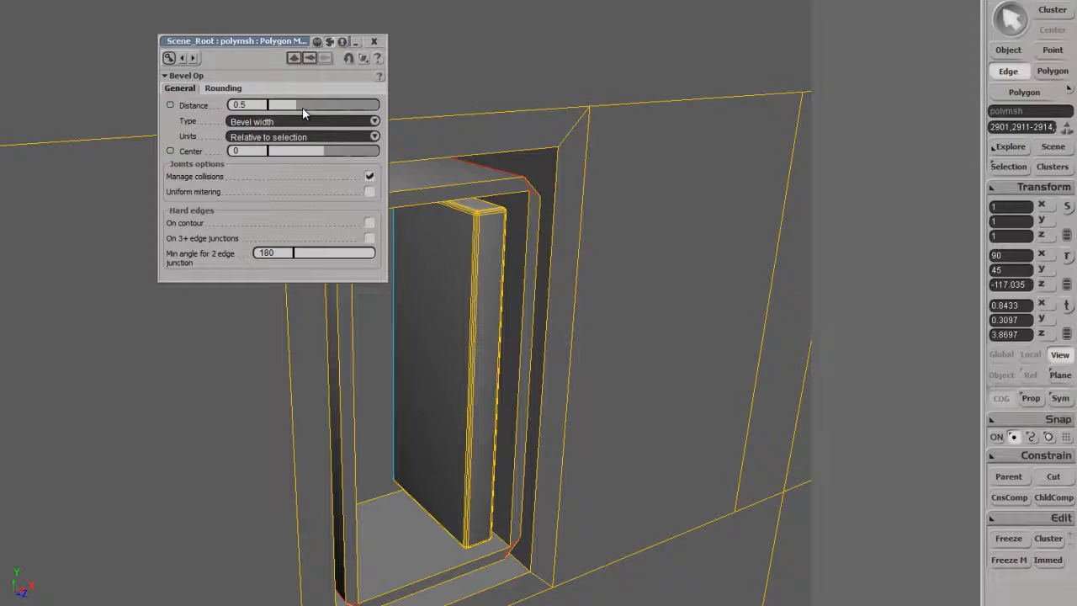
drag(295, 108, 298, 107)
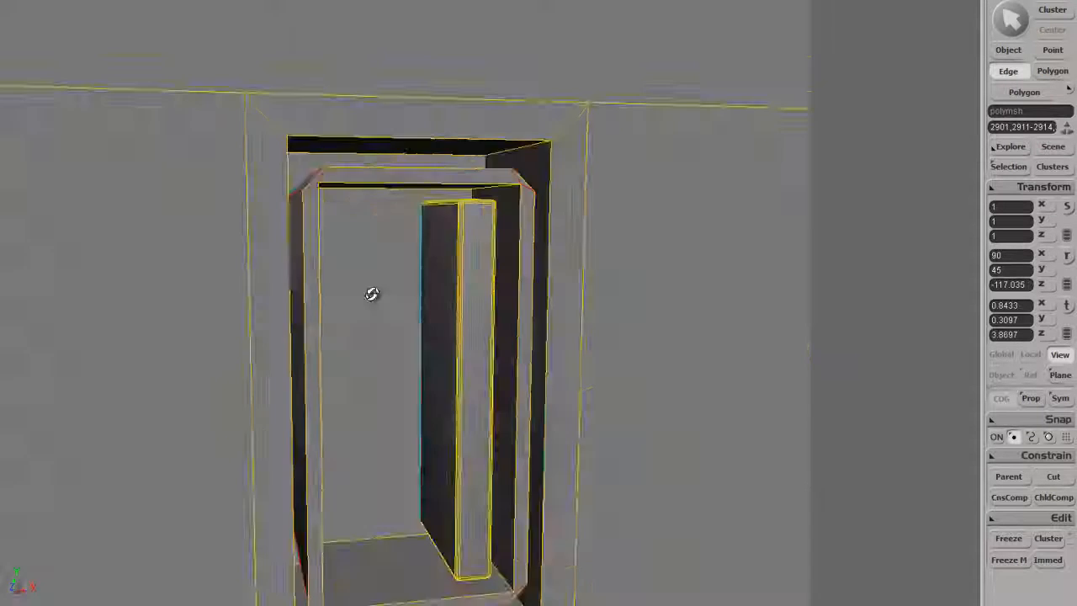
Select the frame's four inner corner edges along its depth and bevel them with a distance of 0.5.
right_drag(370, 294, 515, 225)
right_drag(476, 373, 367, 522)
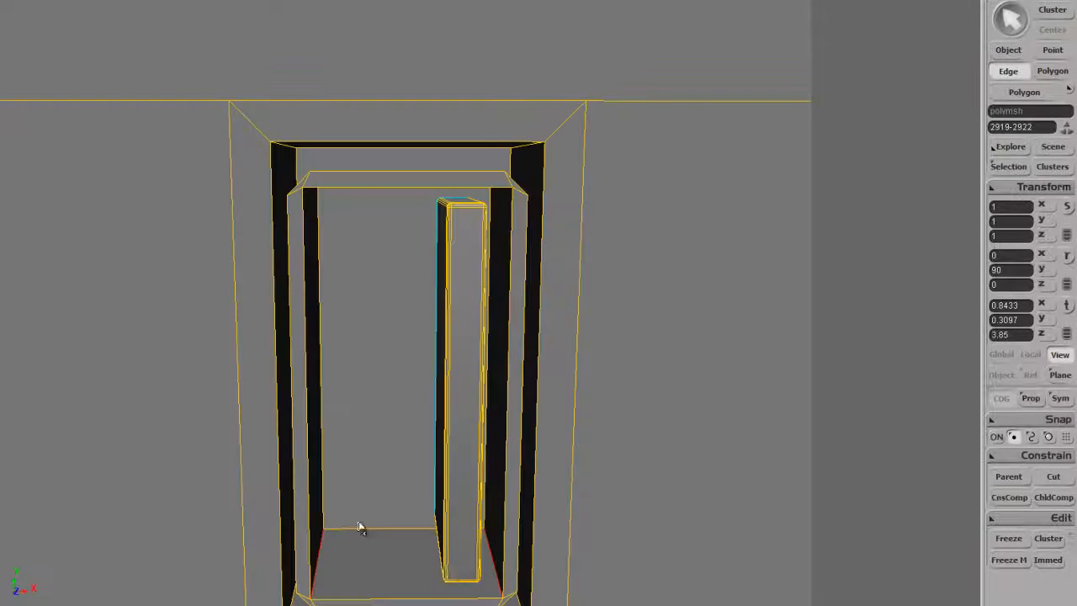
right_drag(343, 421, 366, 436)
right_click(409, 312)
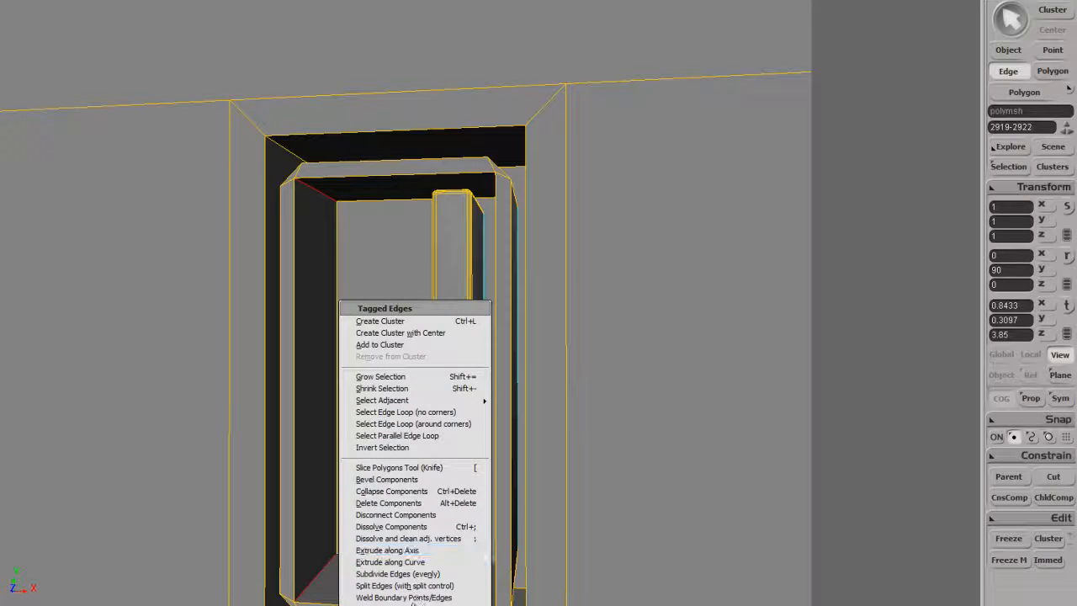
click(394, 478)
right_drag(426, 372, 445, 383)
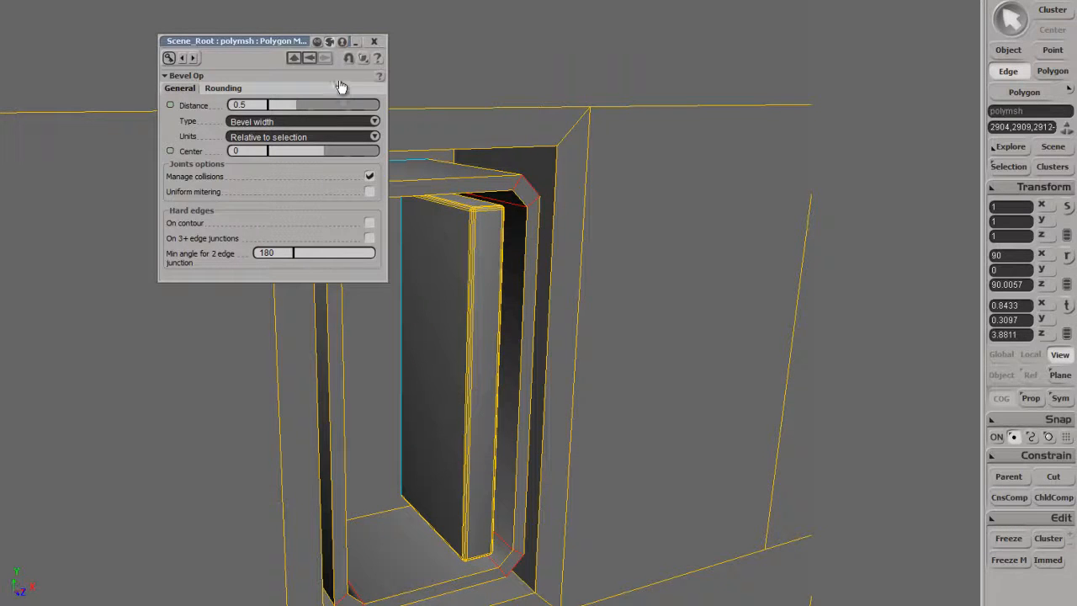
click(374, 41)
Clear the component selection and preview the finished USB port in a render region from farther back.
mouse_move(504, 300)
right_down()
mouse_move(496, 265)
mouse_move(473, 291)
mouse_move(503, 309)
right_up()
middle_drag(503, 310, 495, 310)
mouse_move(496, 310)
right_down()
mouse_move(490, 292)
mouse_move(488, 310)
right_up()
middle_drag(489, 310, 492, 322)
key(space)
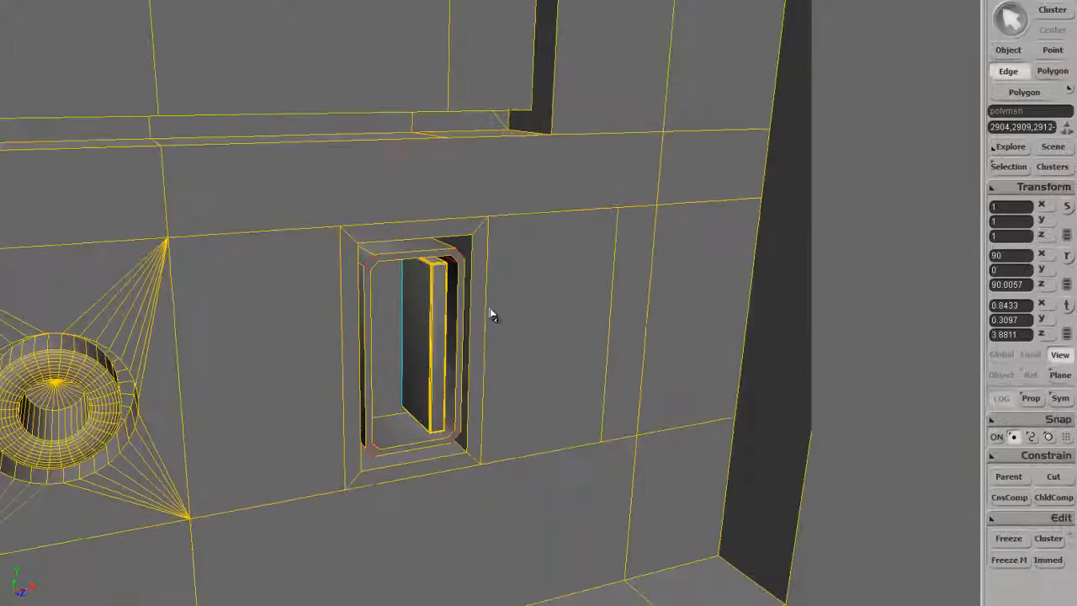
right_drag(492, 322, 473, 310)
middle_drag(473, 310, 375, 295)
key(q)
drag(339, 236, 494, 486)
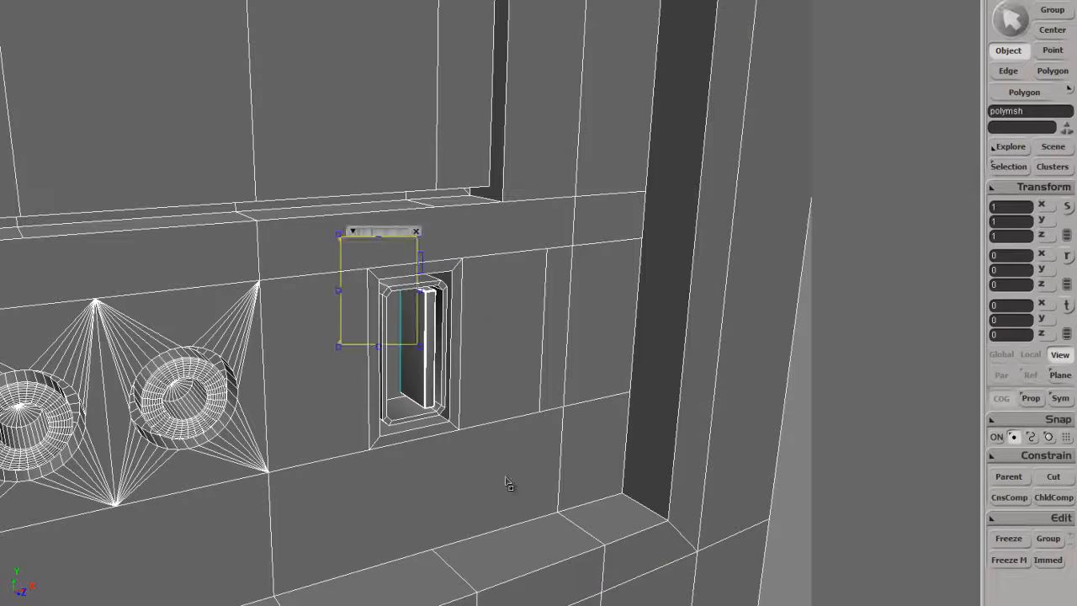
key(q)
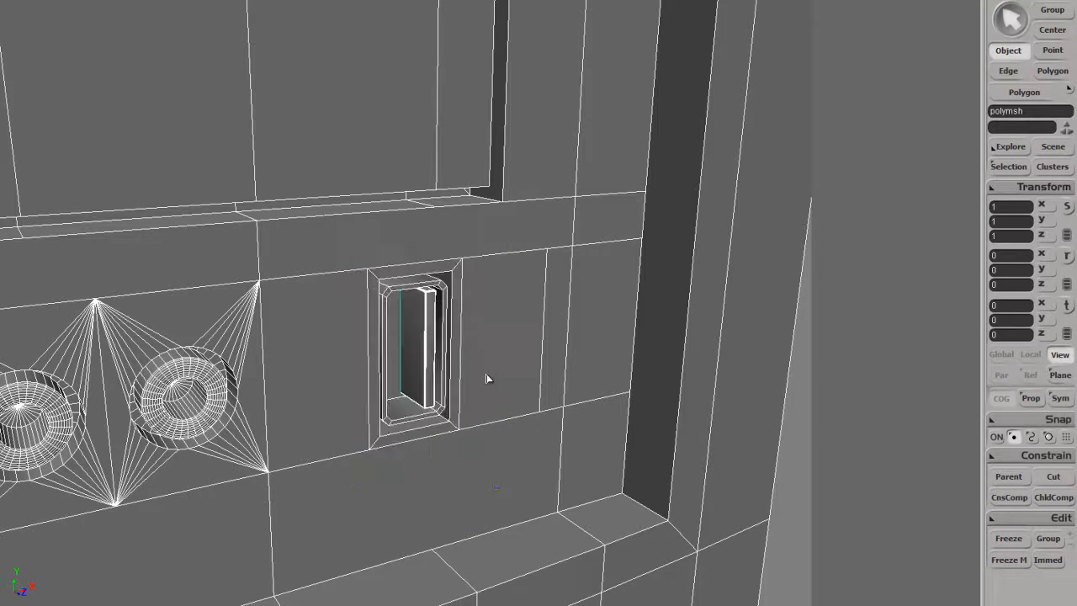
Delete the two front-panel polygons directly to the left and right of the middle USB port.
middle_drag(502, 356, 485, 383)
mouse_move(485, 384)
right_down()
mouse_move(463, 372)
mouse_move(487, 379)
right_up()
middle_drag(487, 379, 462, 374)
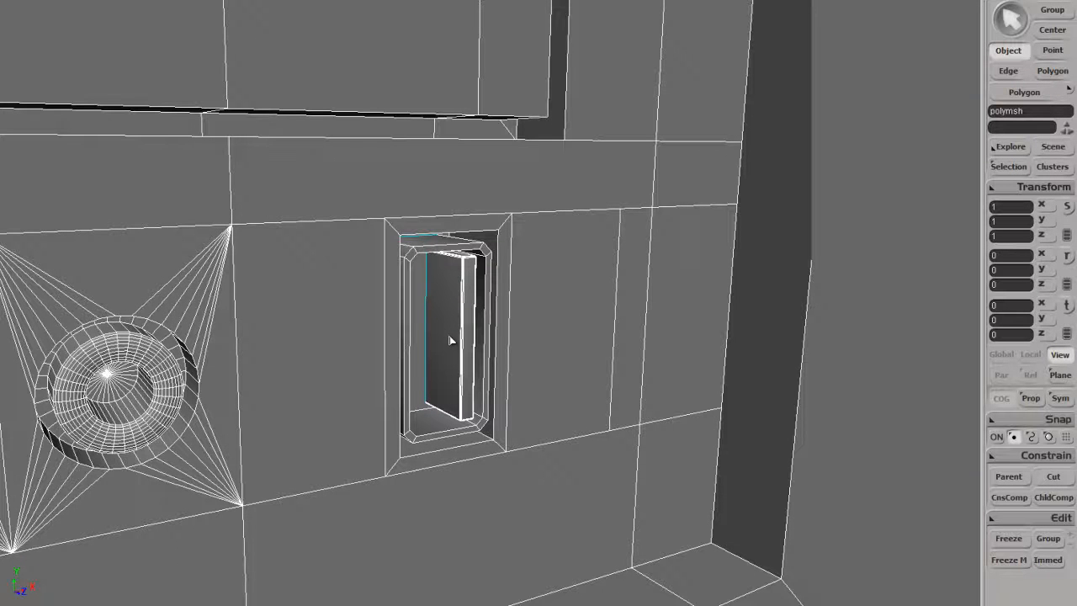
key(u)
click(326, 343)
shift+click(561, 296)
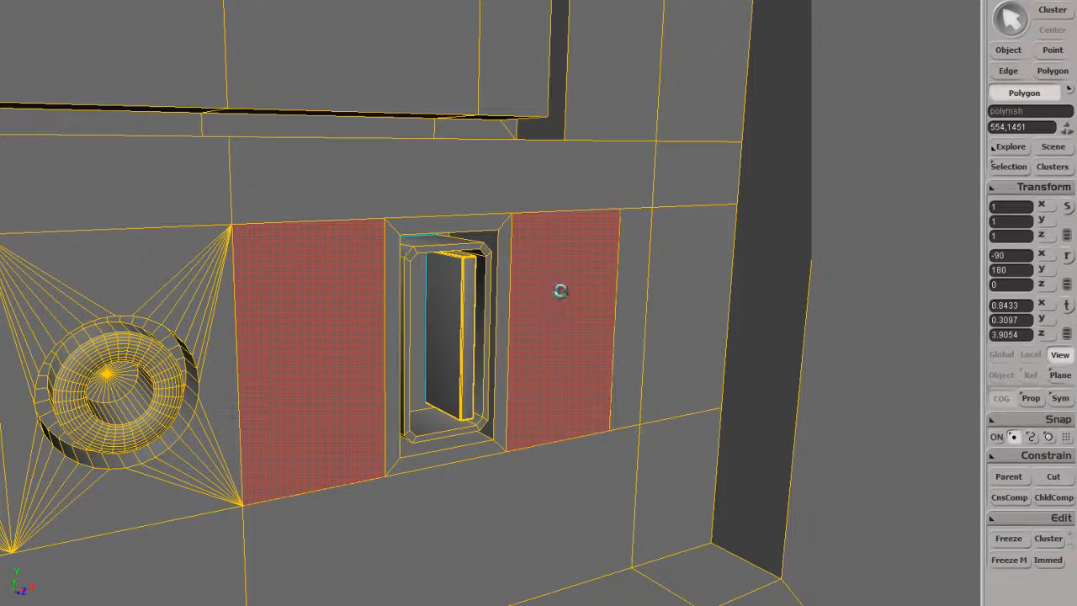
key(Delete)
Select the middle USB port's entire recess, including its border polygons, by growing the selection from one recess polygon.
right_drag(563, 295, 521, 336)
middle_drag(521, 337, 509, 301)
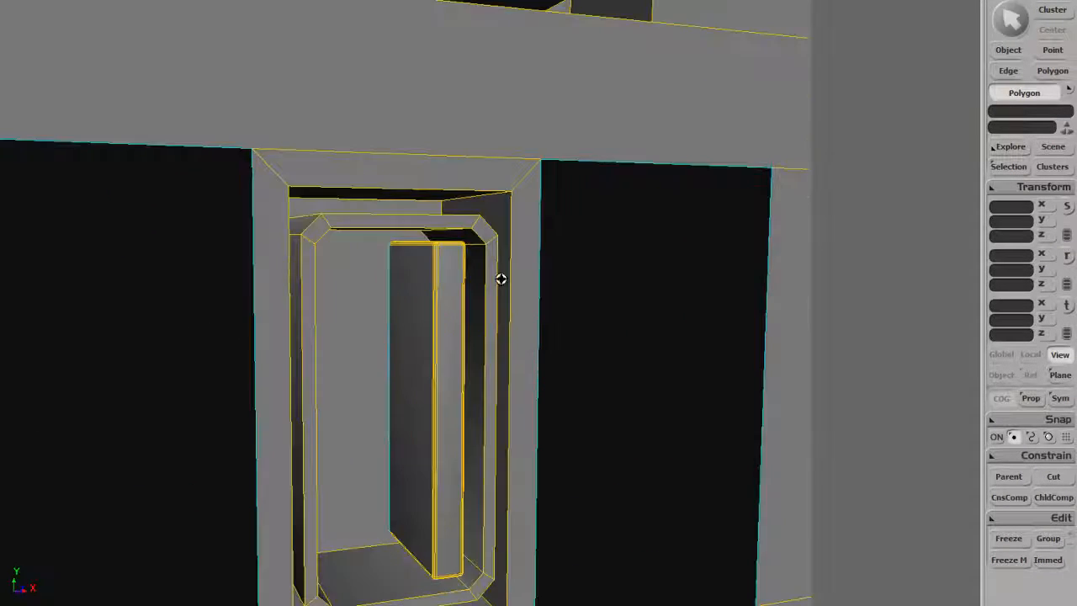
drag(509, 300, 506, 345)
click(423, 250)
right_drag(502, 281, 510, 308)
middle_drag(510, 308, 509, 311)
mouse_move(484, 339)
right_down()
mouse_move(471, 319)
mouse_move(435, 312)
mouse_move(451, 312)
mouse_move(411, 342)
mouse_move(467, 343)
right_up()
key(shift+plus)
key(shift+plus)
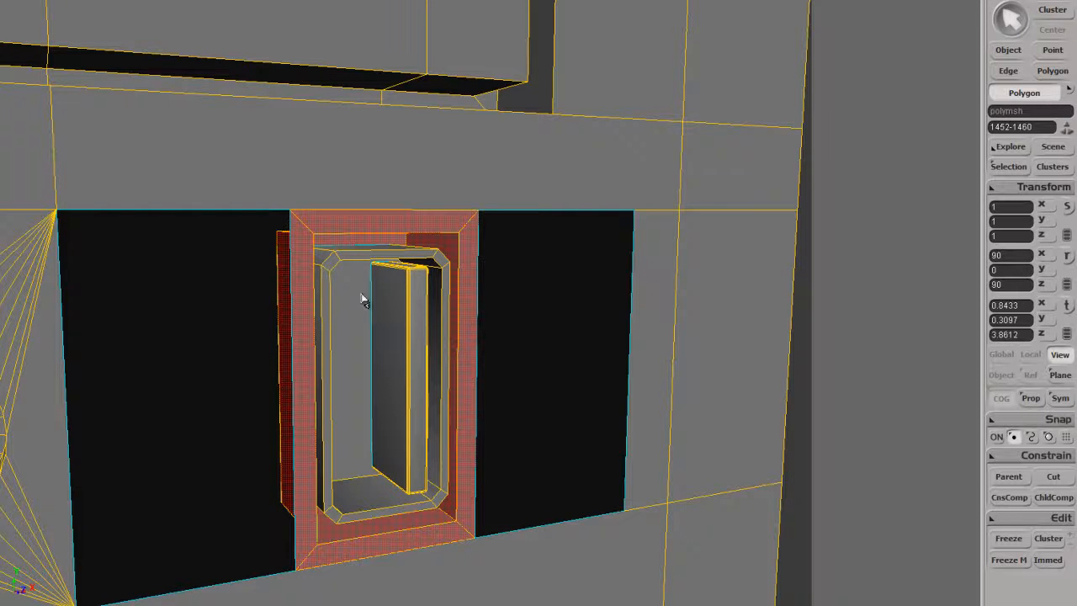
right_drag(394, 346, 391, 396)
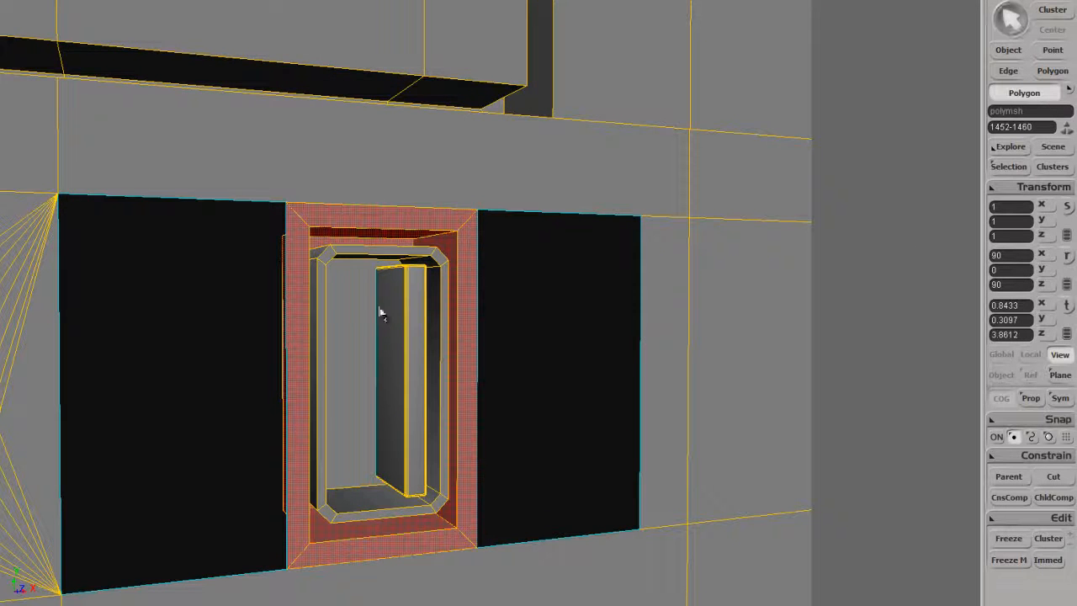
right_drag(425, 307, 425, 312)
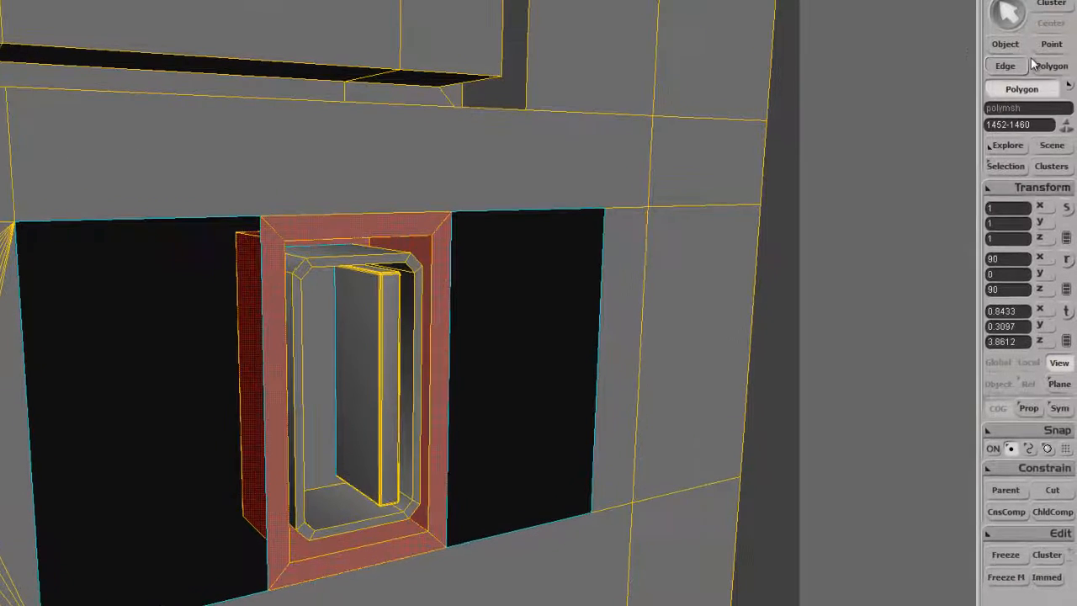
Add the port's metal frame and inner tongue to the selection using the Polygon Island filter.
click(1068, 81)
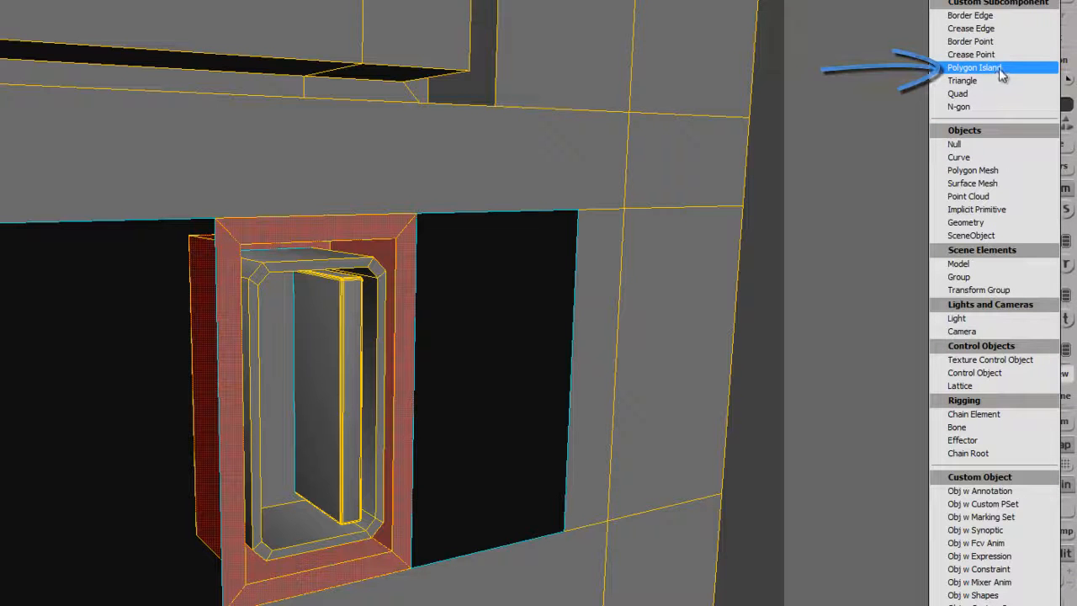
click(995, 73)
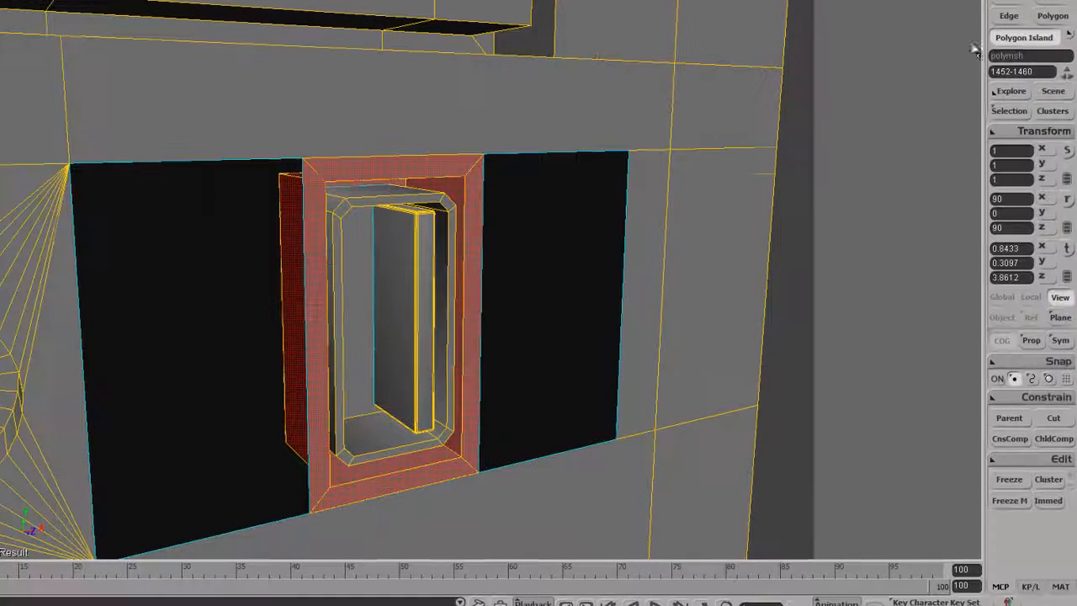
shift+click(363, 279)
shift+click(415, 270)
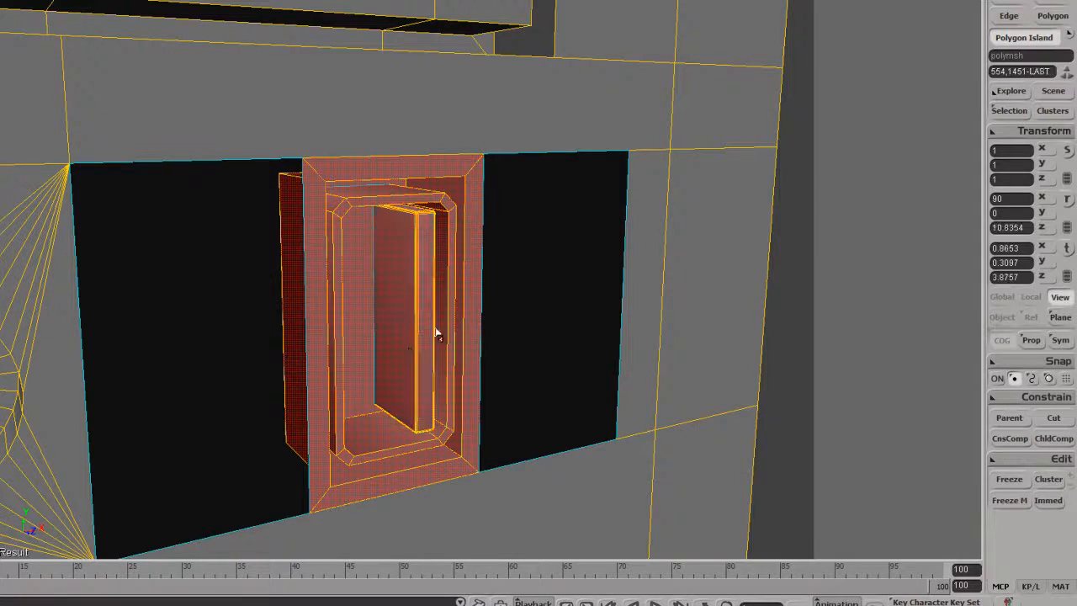
Duplicate the selected port polygons and move the copy into the empty opening left of the middle port.
middle_drag(413, 353, 449, 243)
right_click(451, 245)
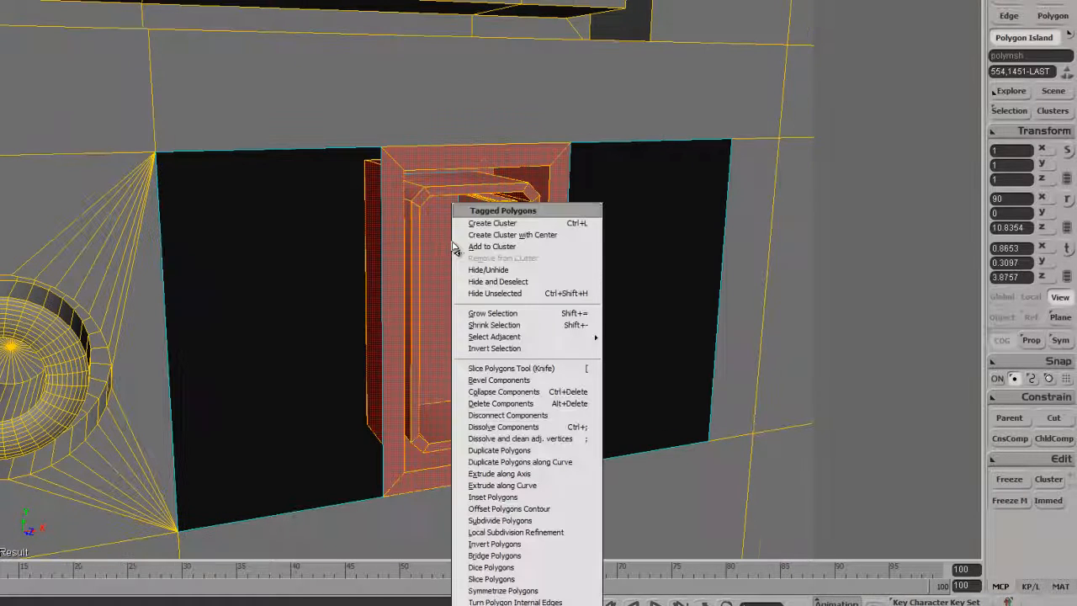
click(514, 452)
middle_drag(513, 451, 591, 336)
drag(624, 322, 423, 320)
Move the manipulator to the copy's upper right corner and snap it to the middle port's upper left corner.
middle_drag(458, 215, 477, 351)
right_drag(477, 351, 463, 298)
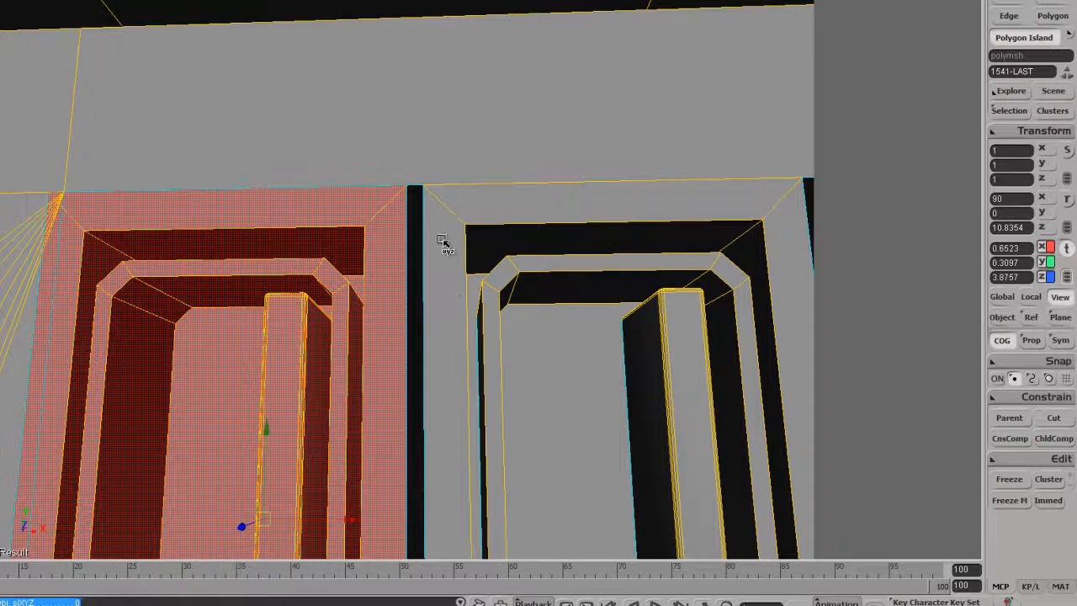
ctrl+drag(402, 200, 405, 189)
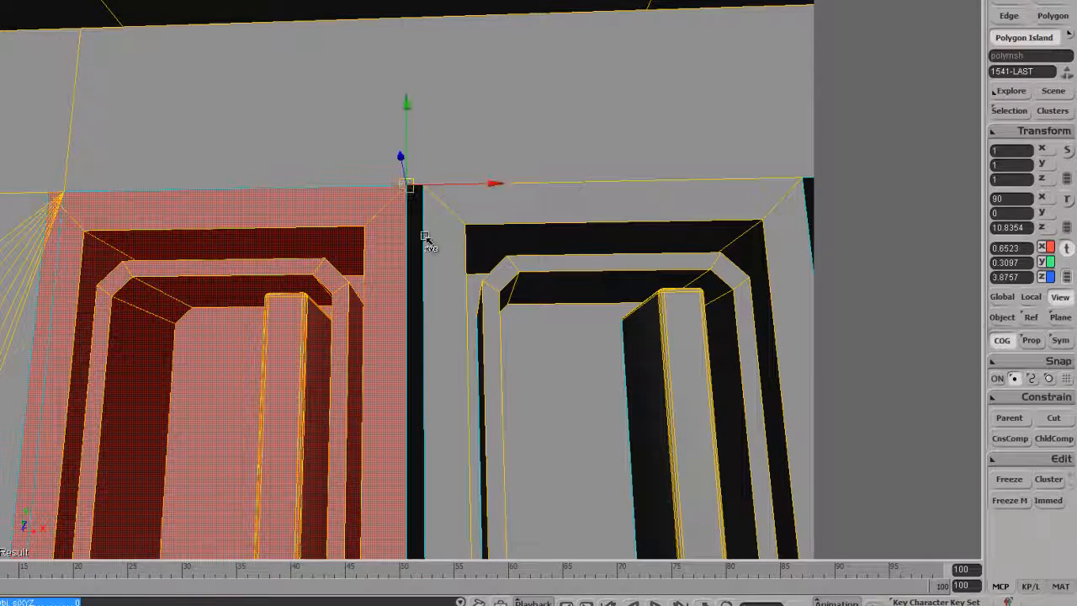
scroll(424, 235, up, 2)
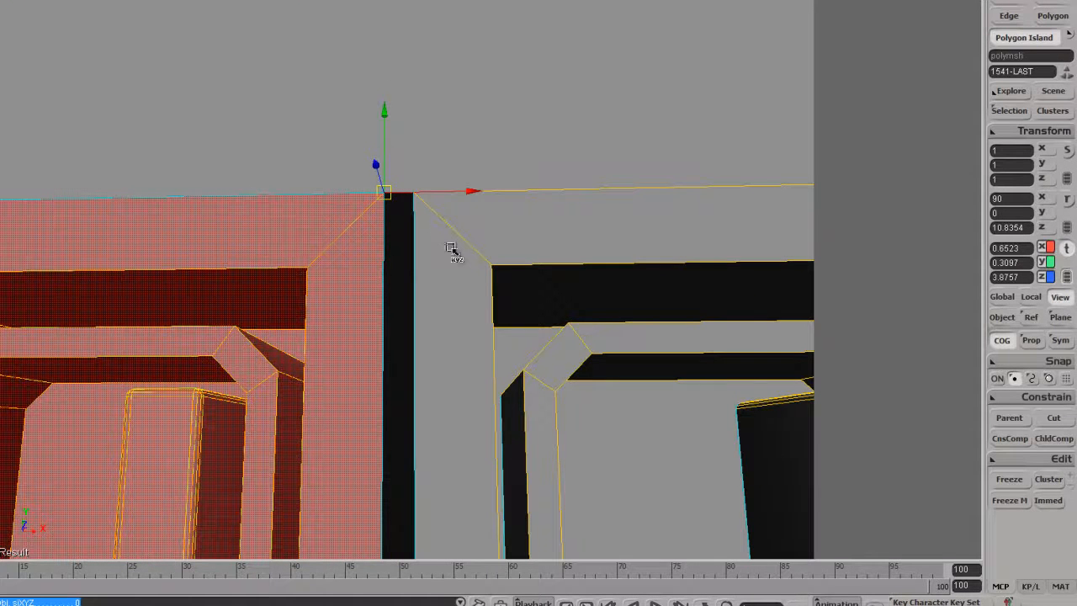
click(1014, 379)
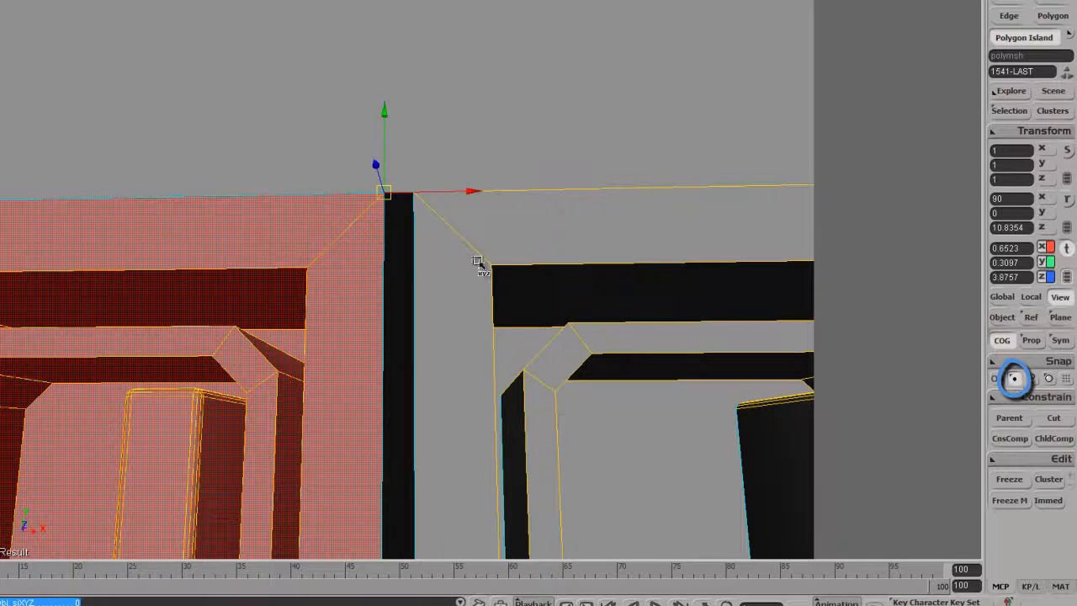
drag(417, 206, 414, 192)
scroll(371, 295, down, 2)
scroll(372, 295, down, 5)
key(space)
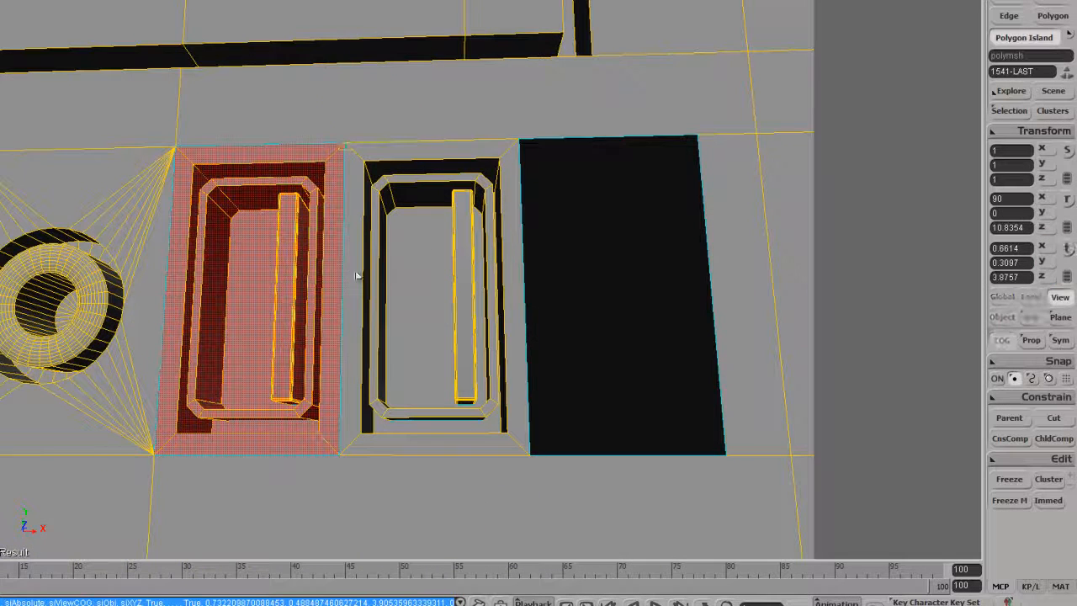
Duplicate the left port's polygons and move the new copy into the opening right of the middle port.
right_click(259, 231)
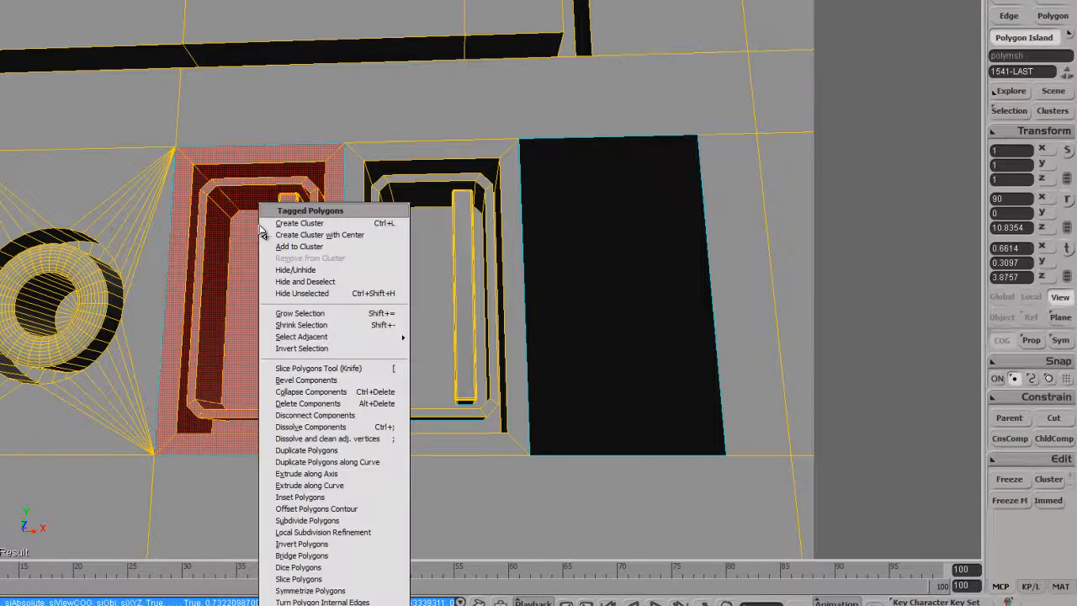
click(335, 452)
drag(373, 314, 697, 310)
Snap the new copy's upper right corner to the upper right corner of the surrounding opening.
key(s)
drag(663, 266, 594, 302)
scroll(574, 278, up, 2)
key(s)
key(v)
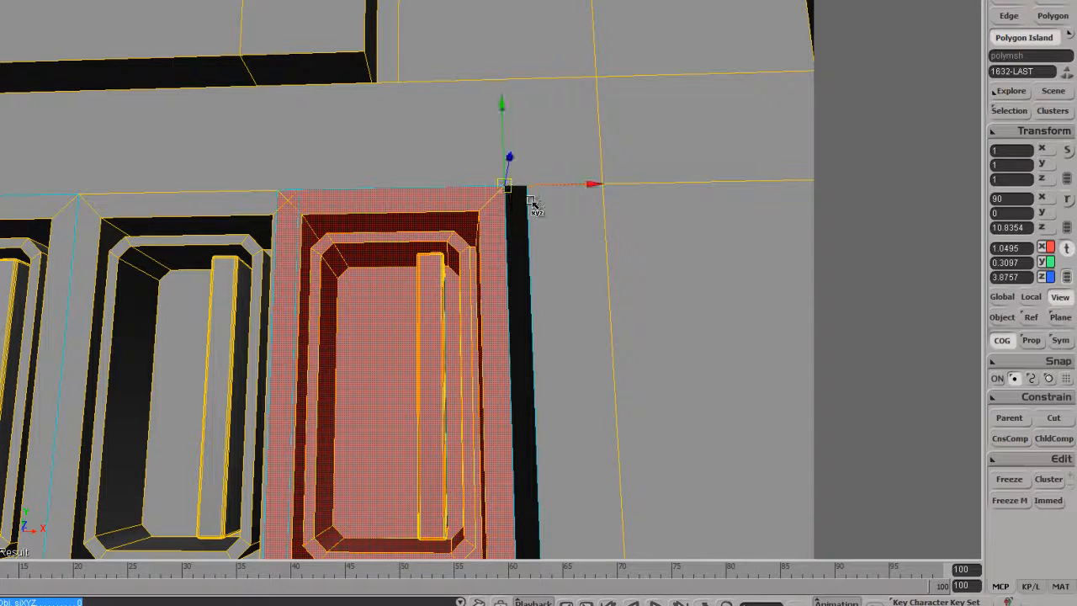
drag(531, 205, 532, 195)
Examine the alignment of the three USB ports and their seams with the surrounding panel from several angles.
drag(492, 294, 499, 272)
mouse_move(499, 272)
right_down()
mouse_move(516, 249)
mouse_move(509, 261)
right_up()
drag(509, 262, 513, 268)
right_drag(513, 268, 527, 267)
scroll(527, 267, down, 3)
key(s)
drag(359, 260, 504, 281)
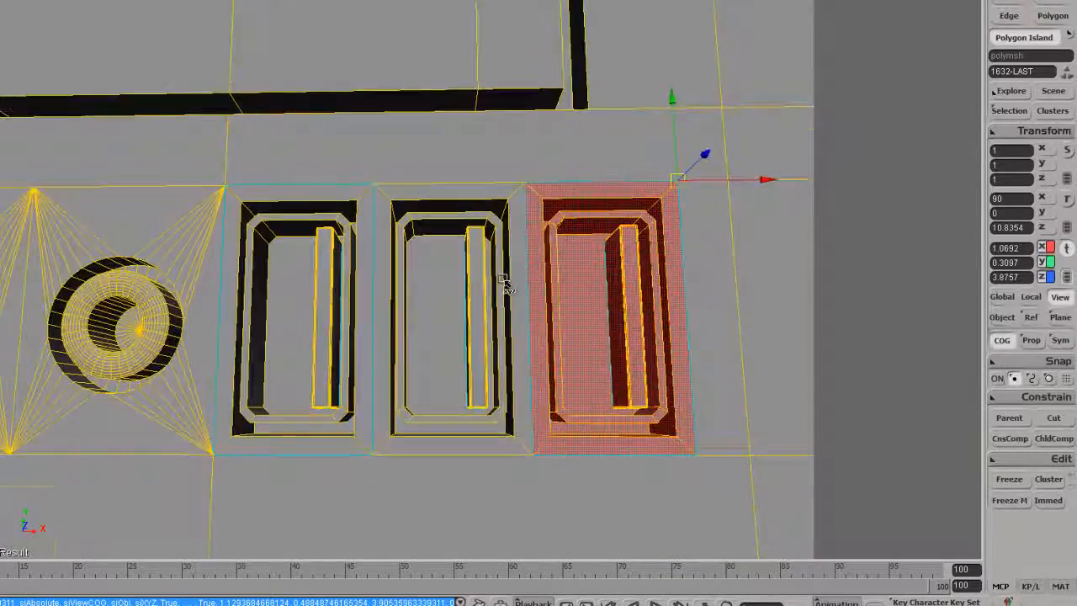
middle_drag(505, 281, 538, 288)
drag(538, 289, 509, 283)
right_drag(510, 283, 478, 293)
key(v)
key(s)
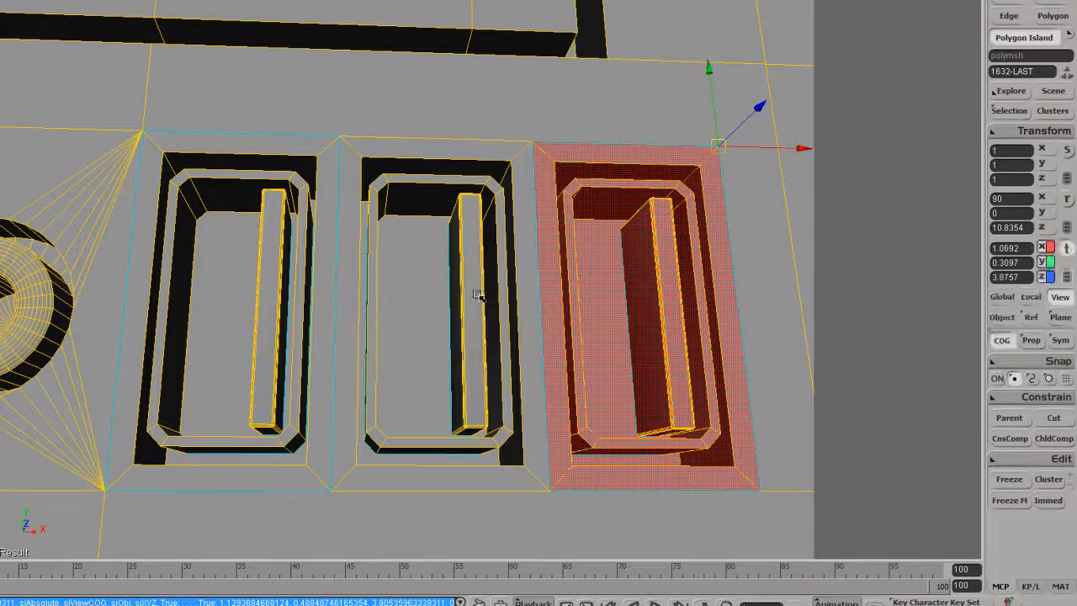
right_drag(566, 251, 531, 266)
key(s)
middle_drag(531, 266, 532, 277)
right_drag(531, 277, 499, 277)
Select the points at the upper and lower outer corners of all three port borders, using the wireframe display.
key(t)
key(s)
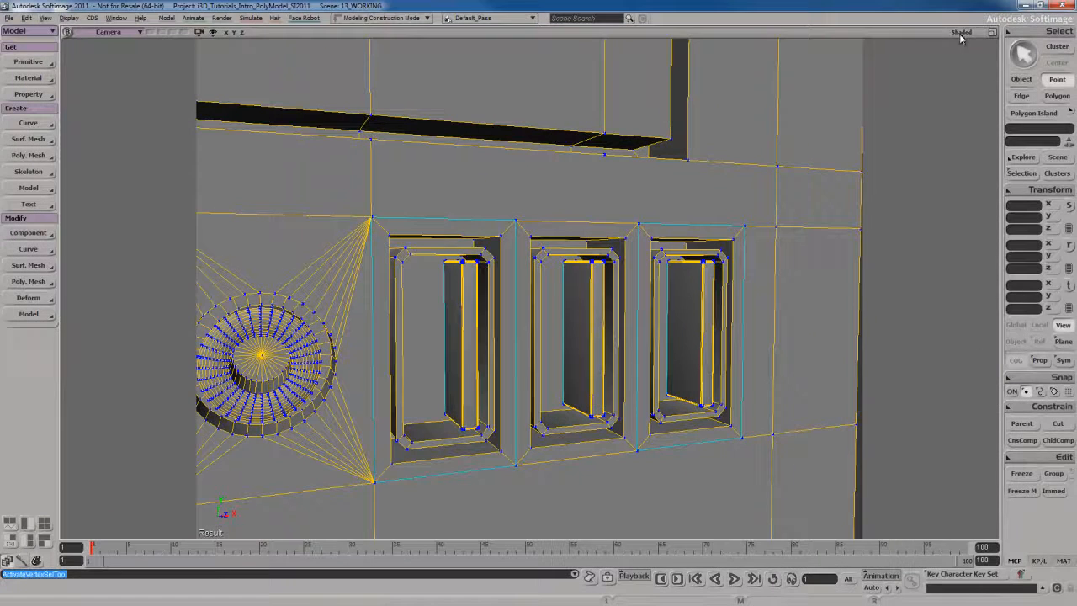
click(961, 32)
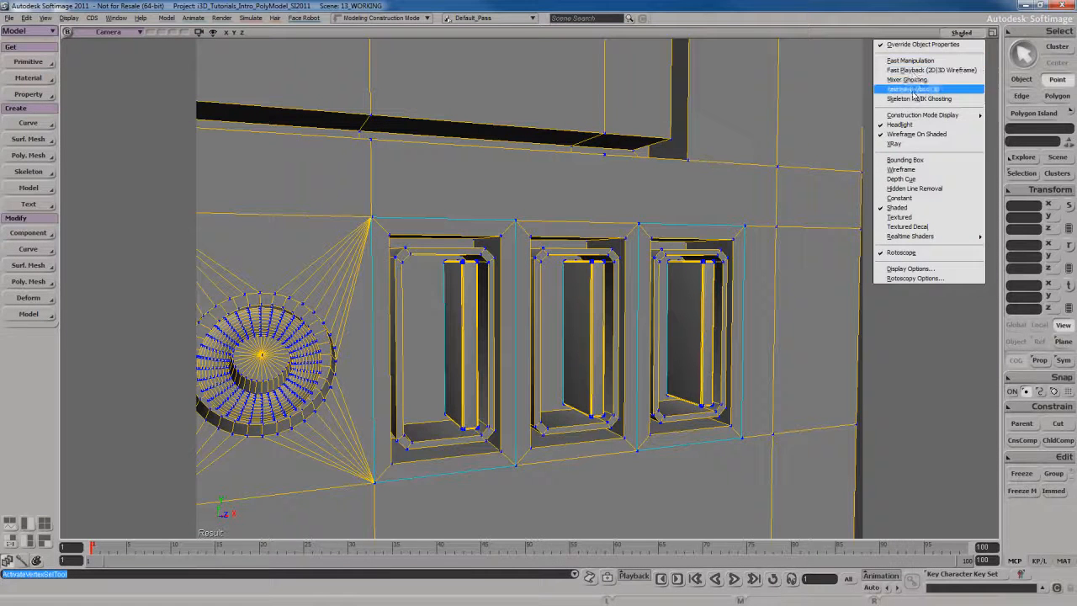
click(900, 169)
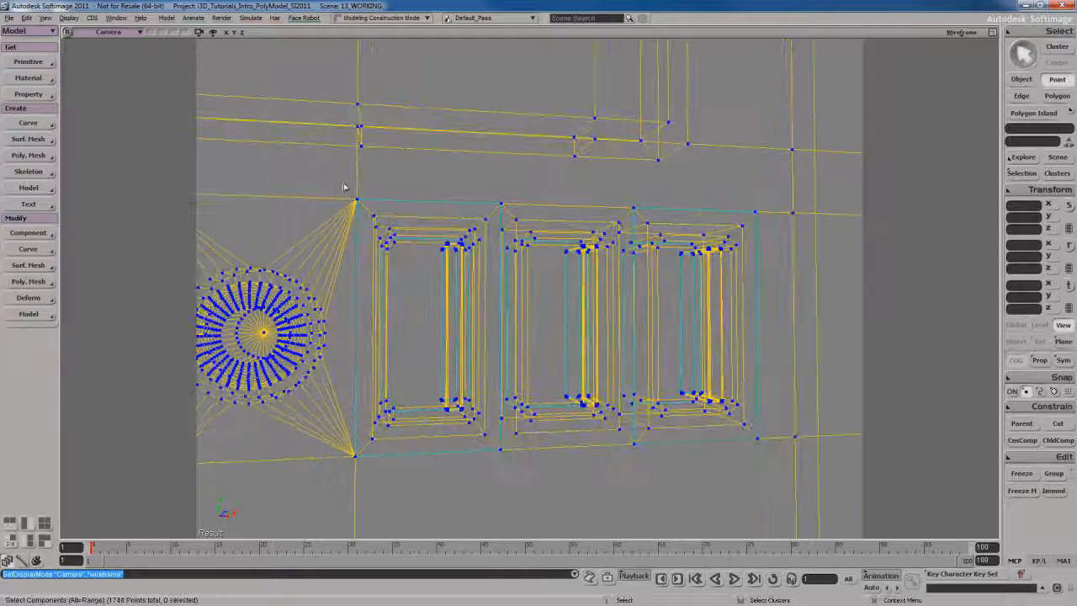
click(356, 201)
shift+click(503, 203)
shift+drag(616, 186, 672, 223)
shift+drag(741, 198, 772, 223)
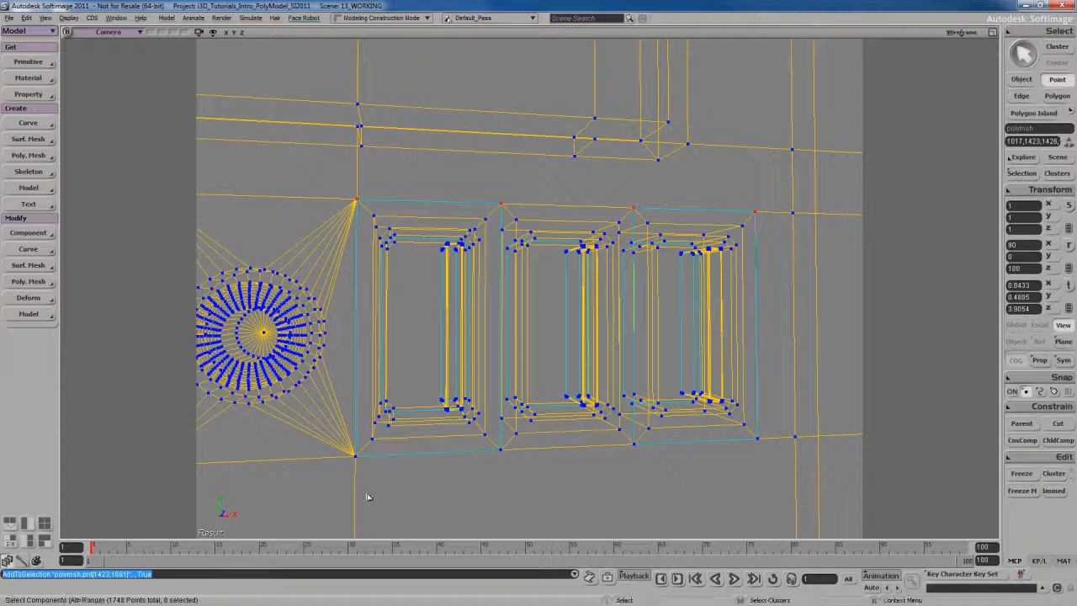
mouse_move(329, 488)
shift+mouse_down()
mouse_move(502, 458)
mouse_move(708, 451)
shift+mouse_up()
shift+drag(708, 450, 769, 432)
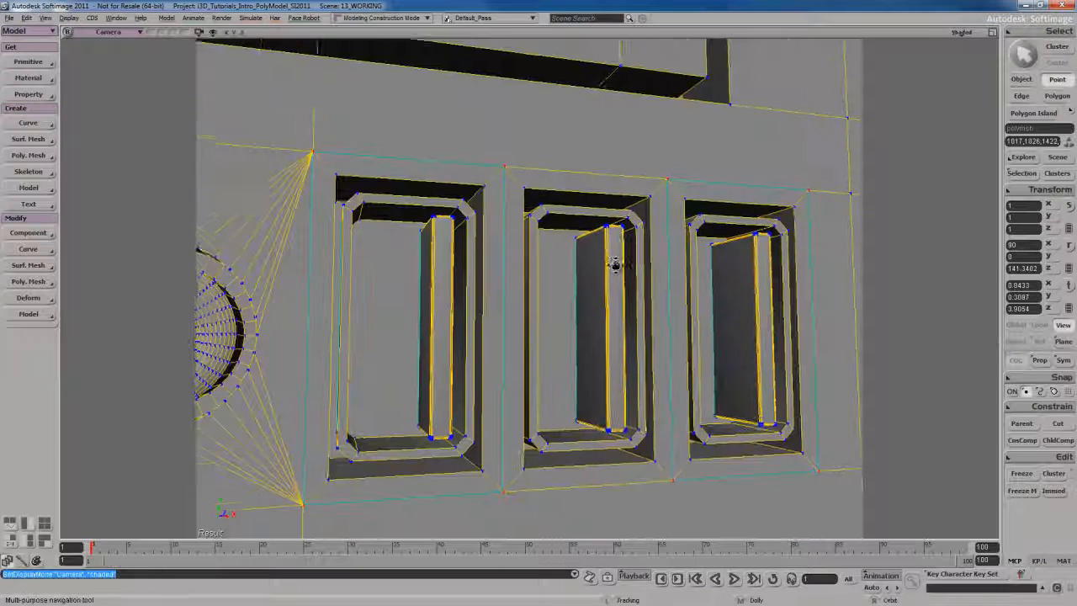
Weld the selected boundary points in the shaded camera view with a distance of 0.046.
drag(615, 268, 616, 261)
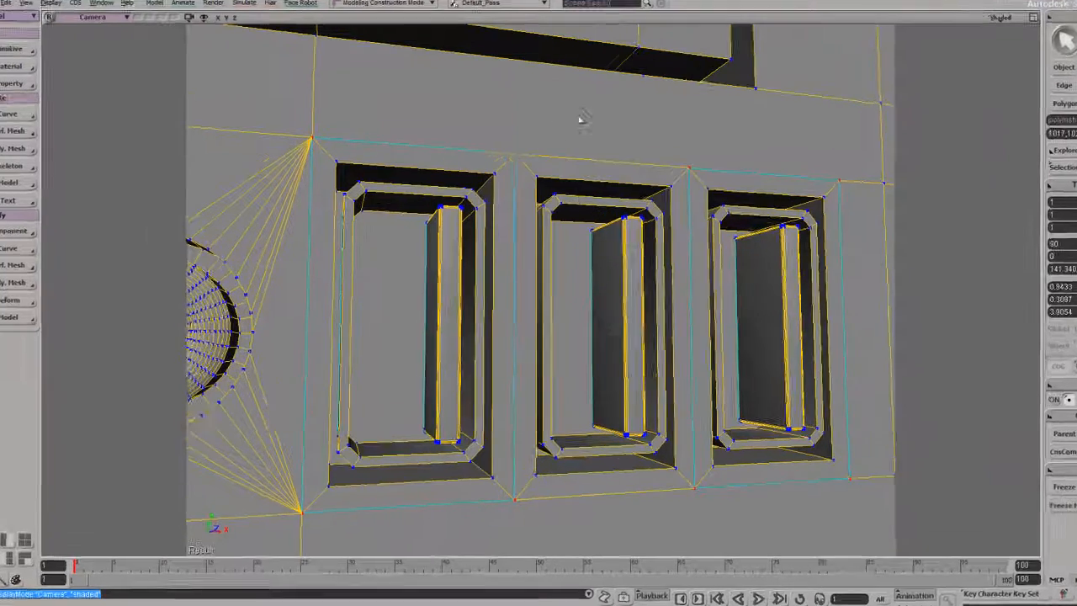
right_click(572, 125)
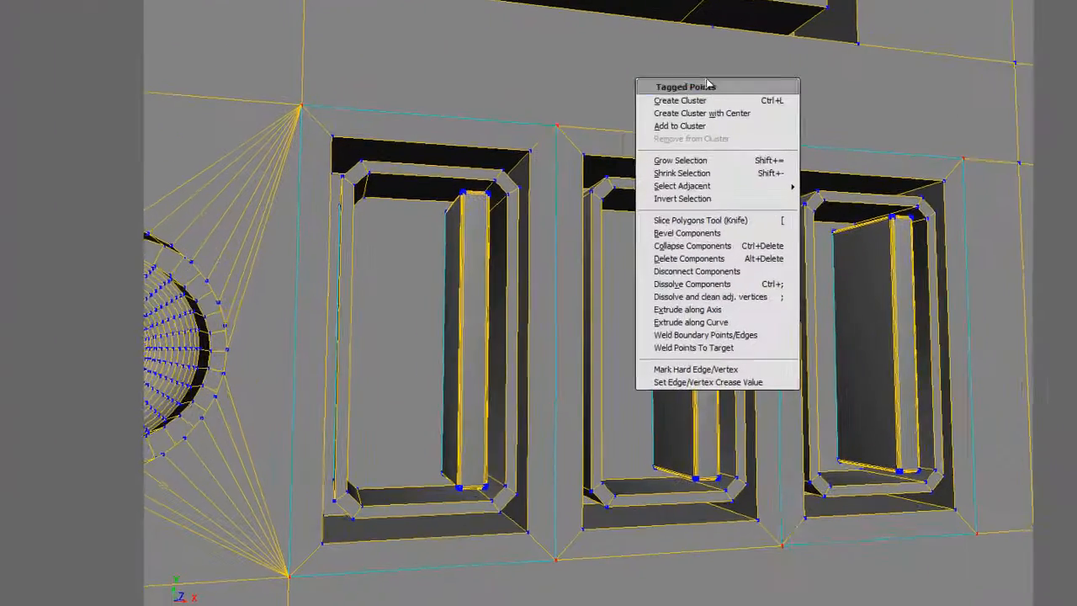
click(715, 337)
drag(471, 4, 164, 20)
drag(165, 76, 126, 76)
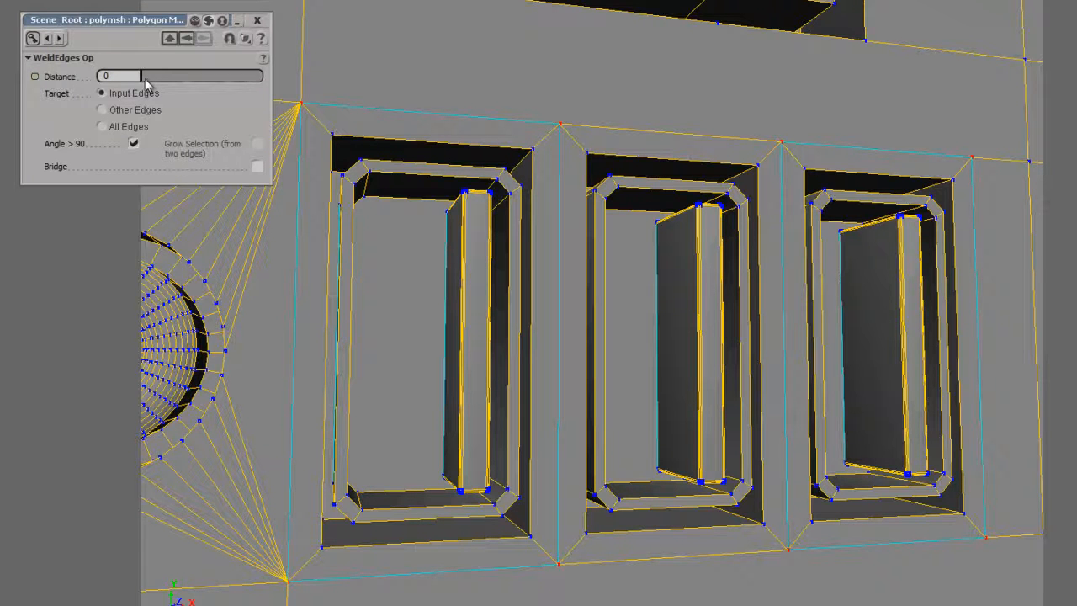
drag(143, 79, 164, 83)
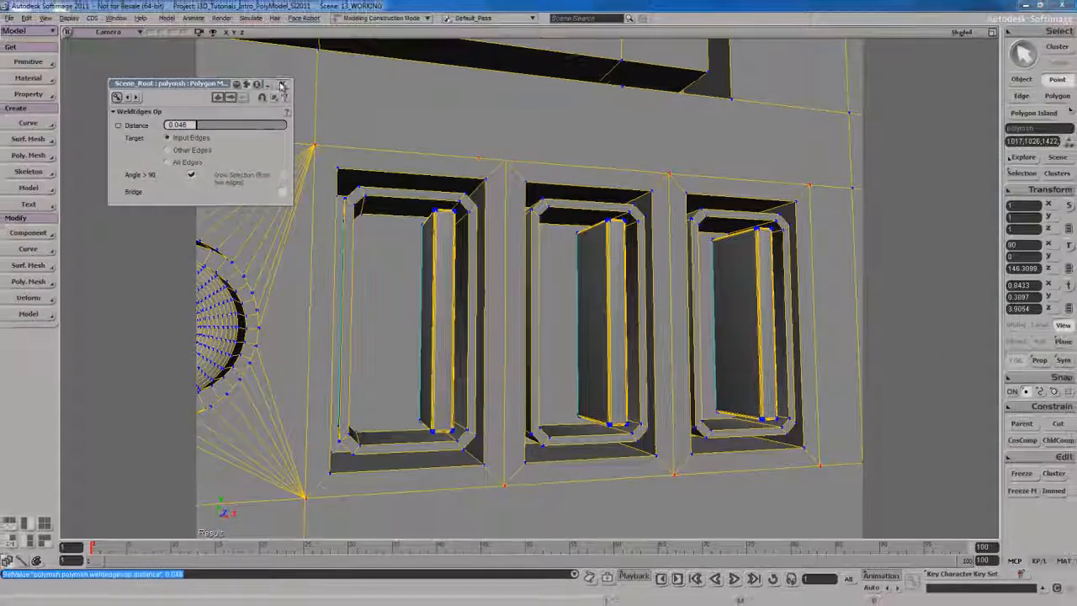
click(257, 20)
Return to object selection and inspect the three welded USB ports from several angles.
key(s)
right_drag(539, 282, 567, 295)
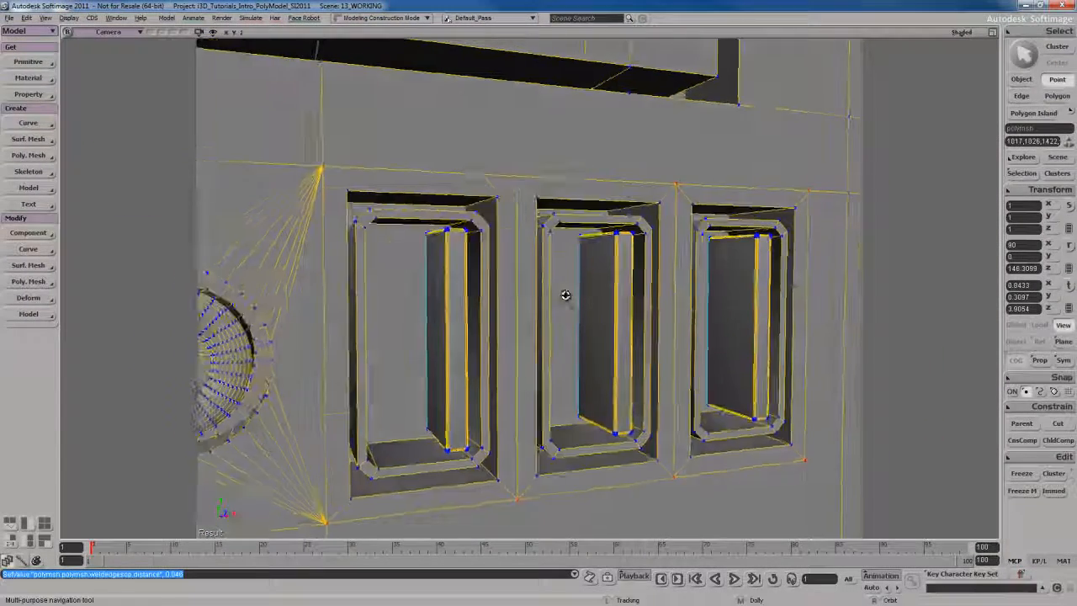
scroll(567, 297, down, 3)
key(space)
key(s)
right_drag(639, 306, 607, 315)
key(s)
middle_drag(607, 315, 610, 306)
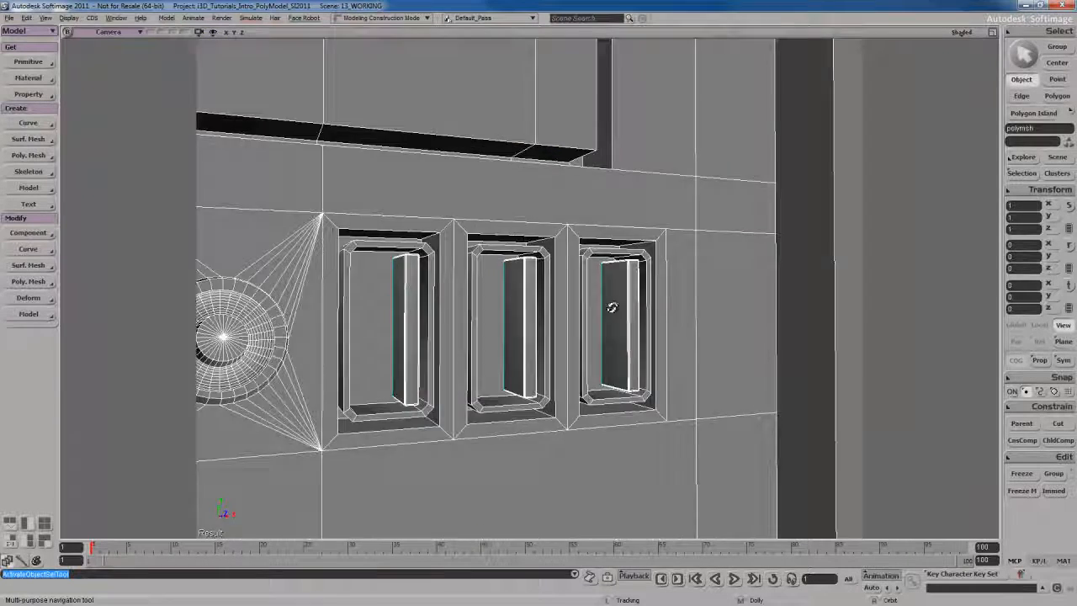
right_drag(611, 306, 619, 314)
key(s)
drag(622, 313, 618, 308)
middle_drag(617, 308, 622, 310)
drag(623, 311, 612, 293)
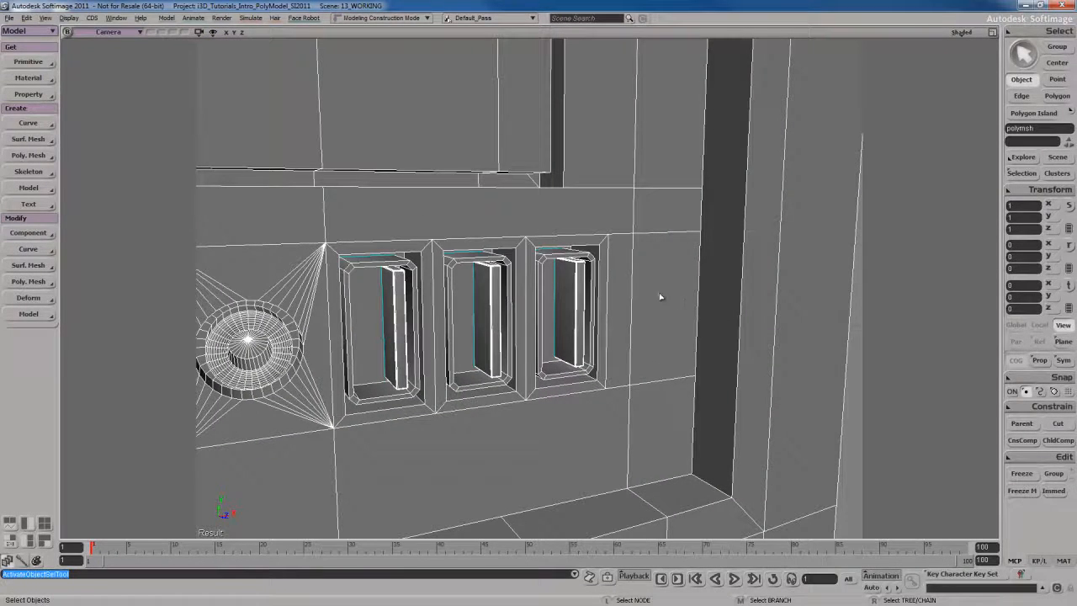
Frame the ports in the maximized Front view and switch to the reference photo close front bottom.jpg in Windows Photo Viewer.
key(F12)
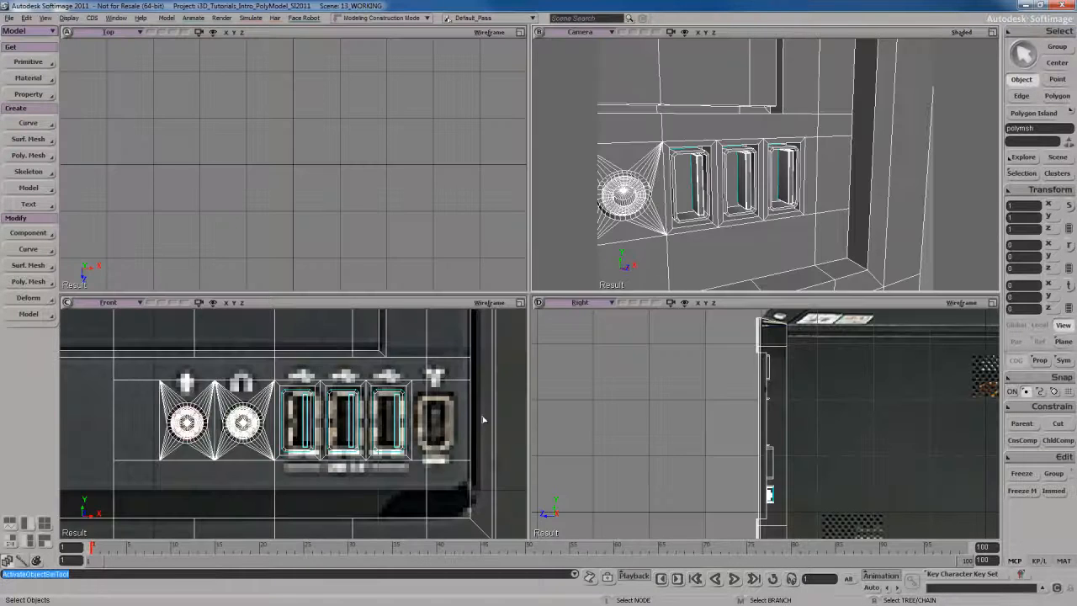
key(F12)
scroll(654, 351, down, 1)
drag(840, 317, 630, 356)
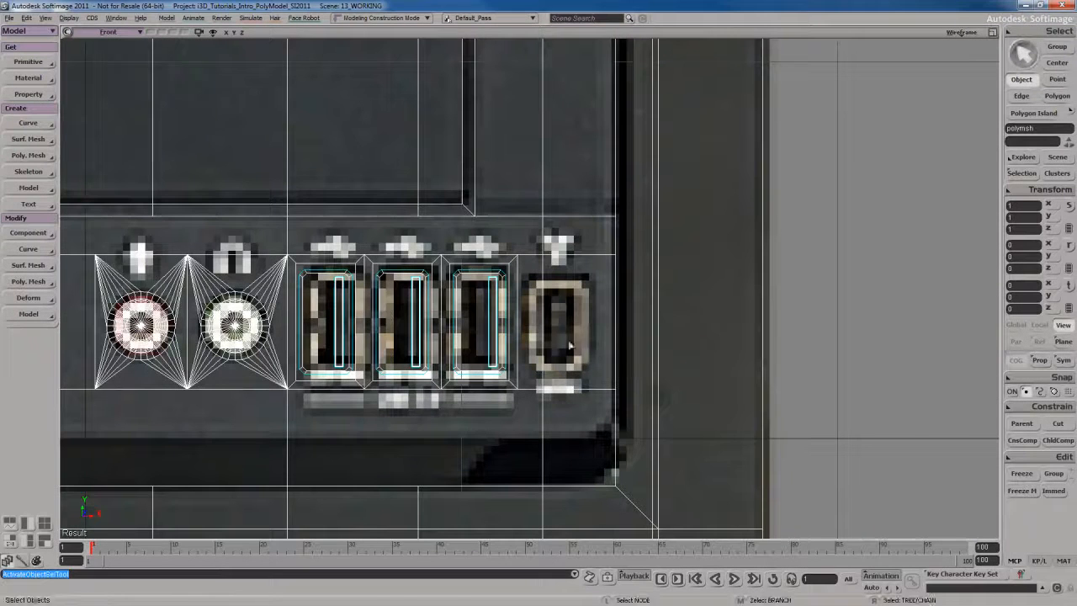
key(alt+Tab)
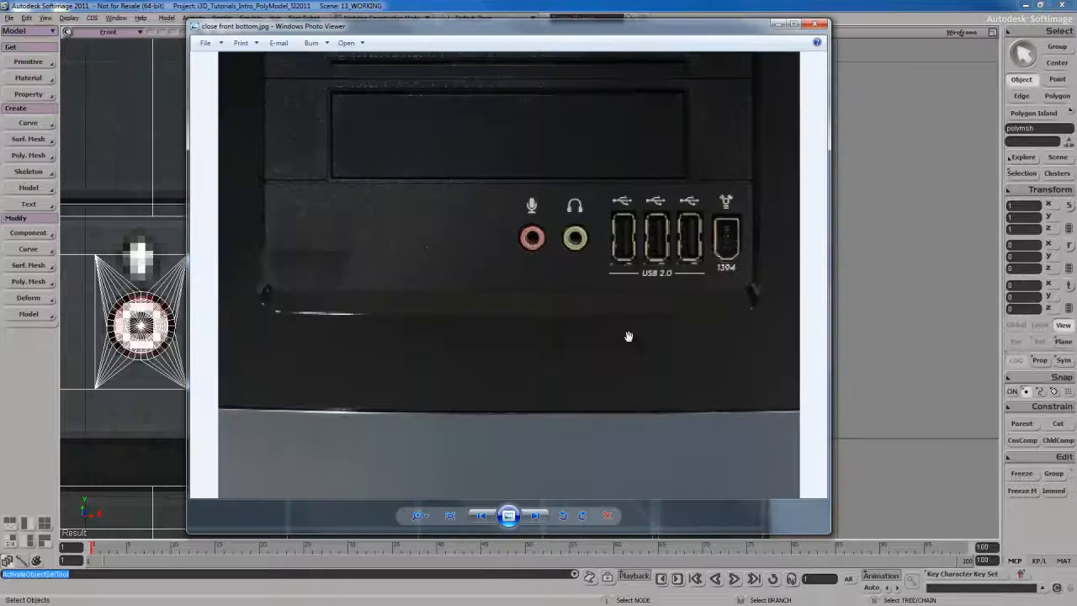